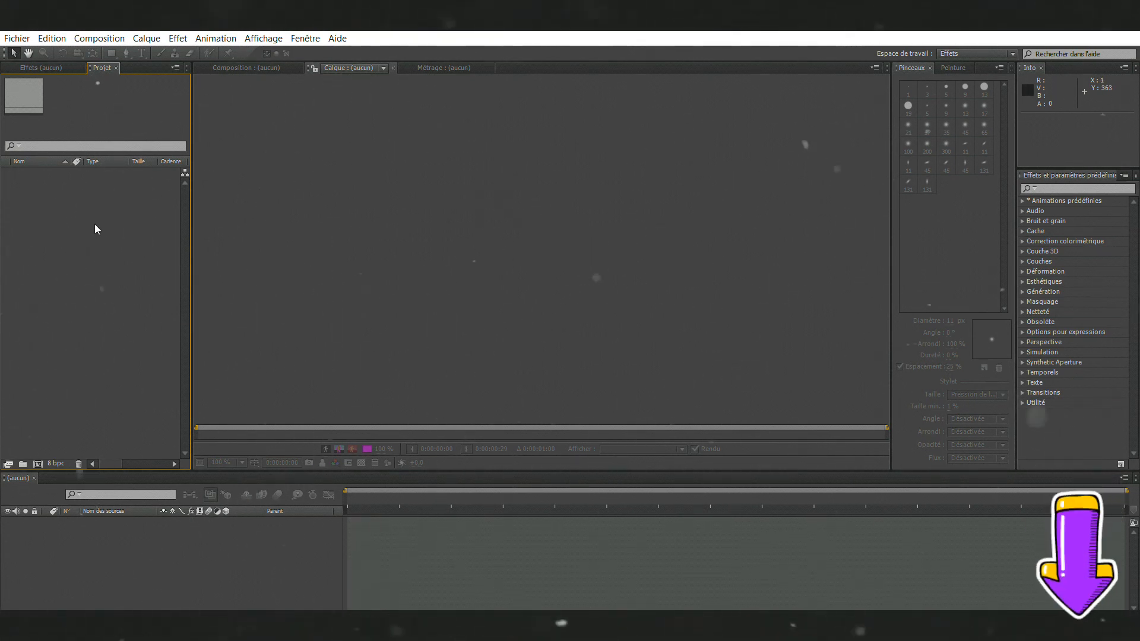
# Step: Import the MOVIE.mp4 footage and create a new composition from it
pyautogui.doubleClick(108, 240)
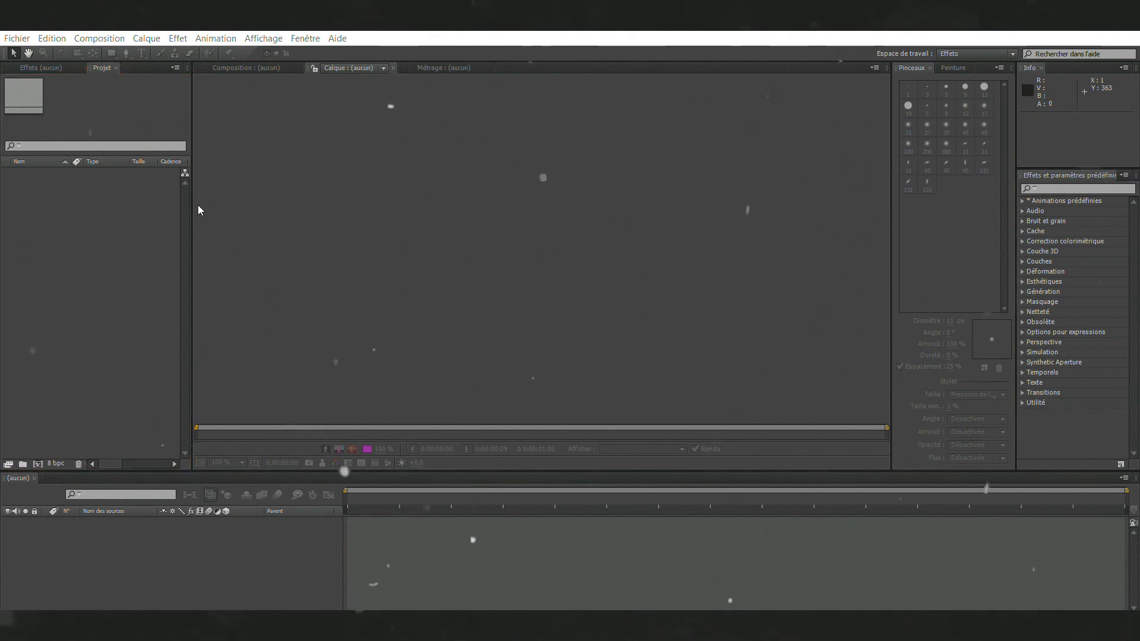
pyautogui.click(439, 42)
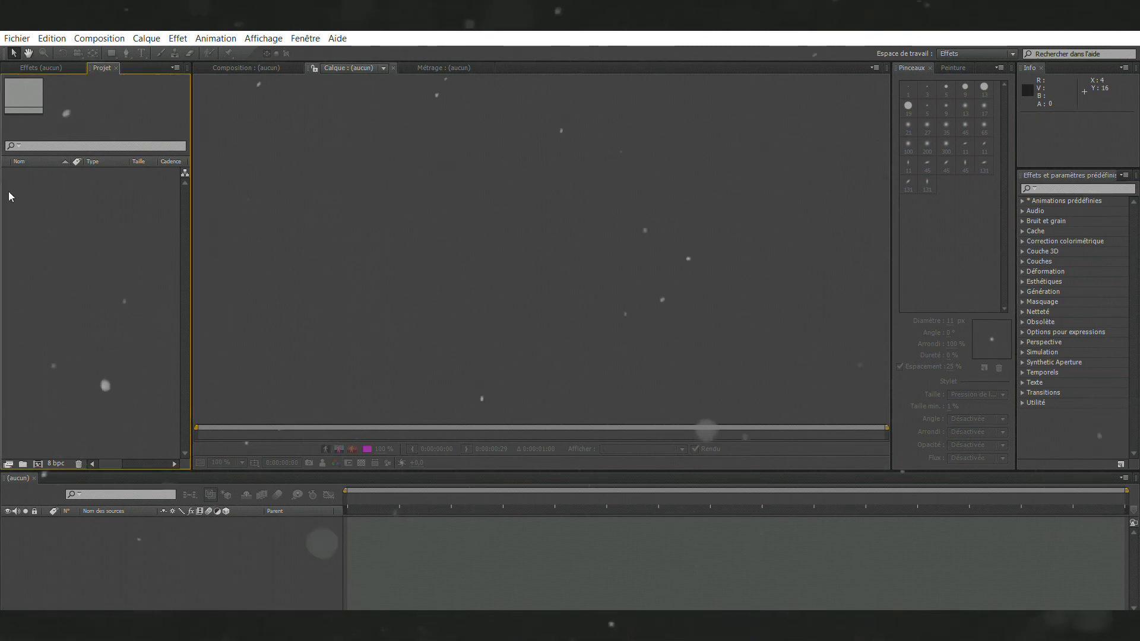
pyautogui.doubleClick(92, 212)
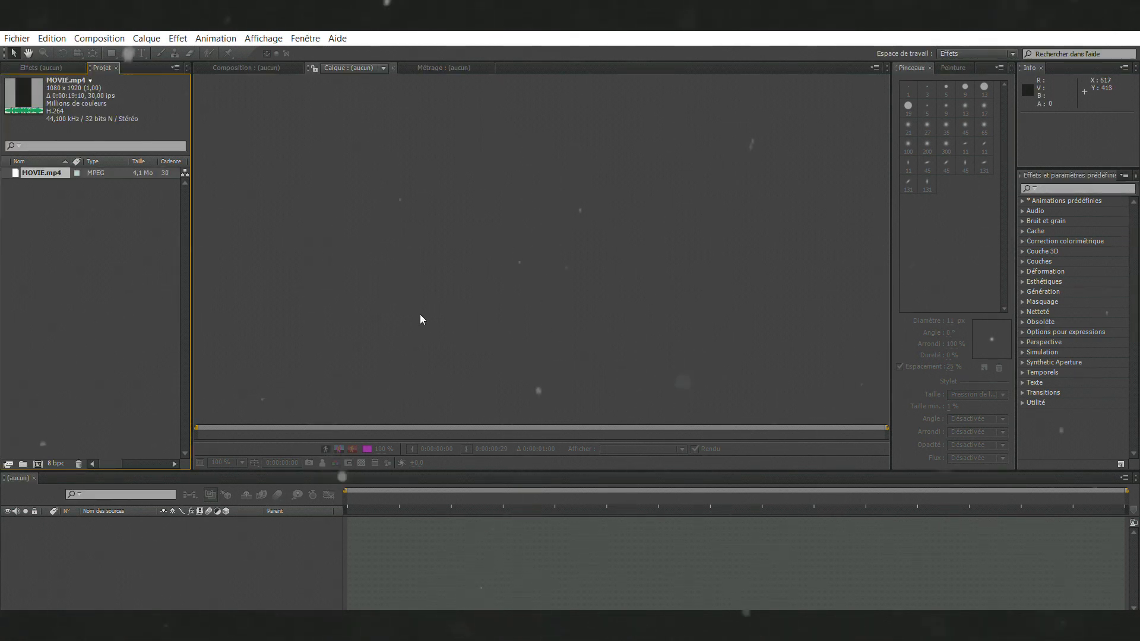
pyautogui.moveTo(42, 172); pyautogui.dragTo(89, 535)
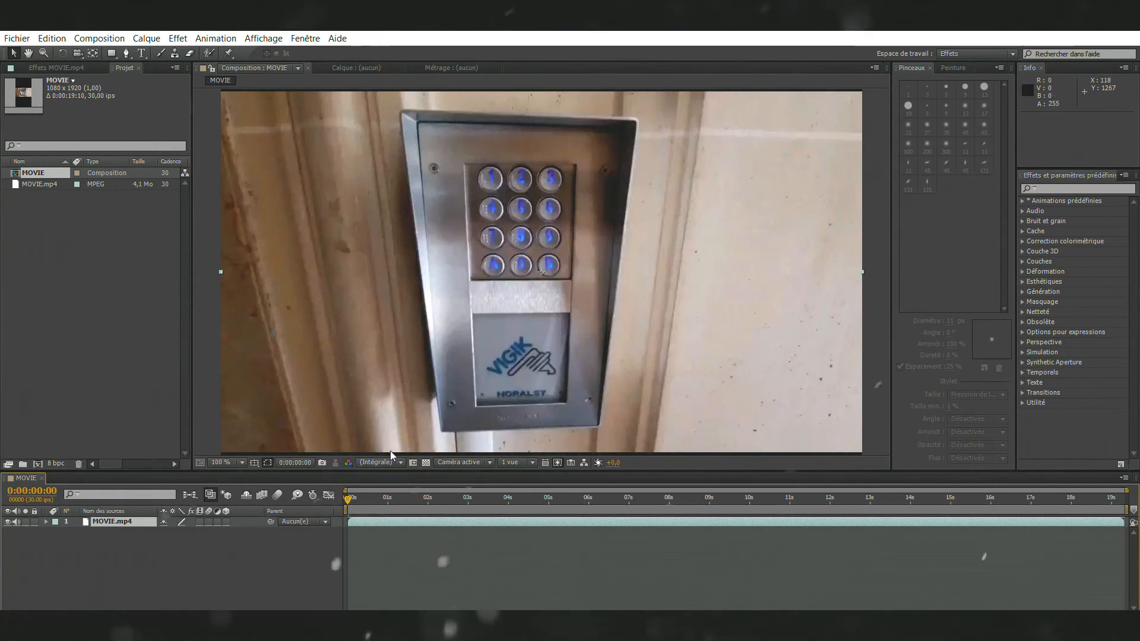
# Step: Play back the MOVIE composition to review the footage, and return to its first frame
pyautogui.press('space')
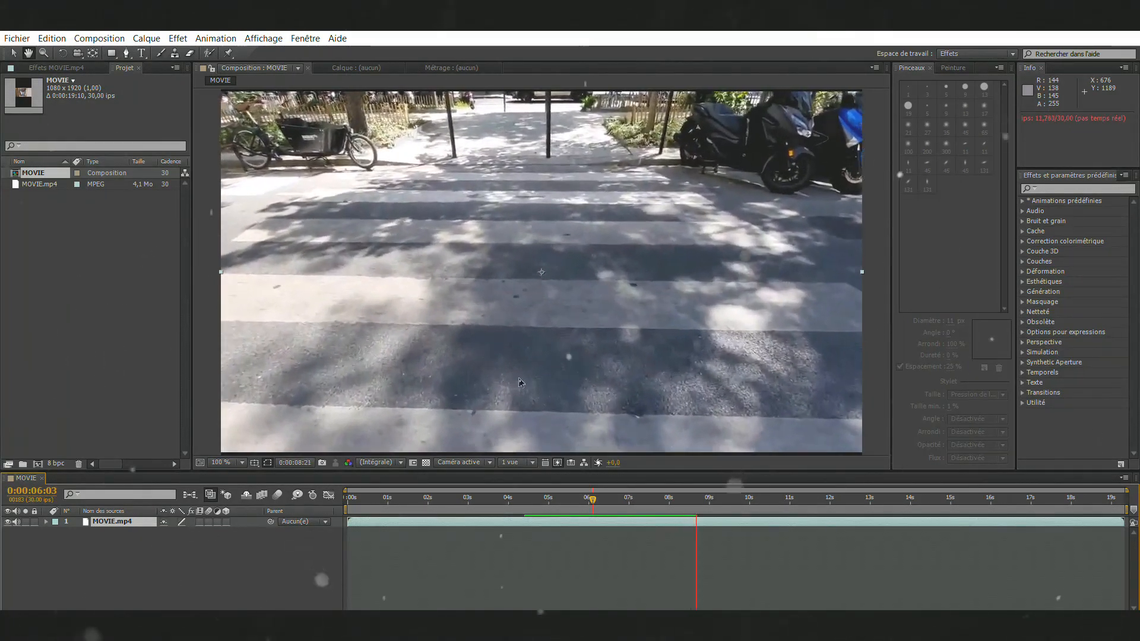
pyautogui.press('space')
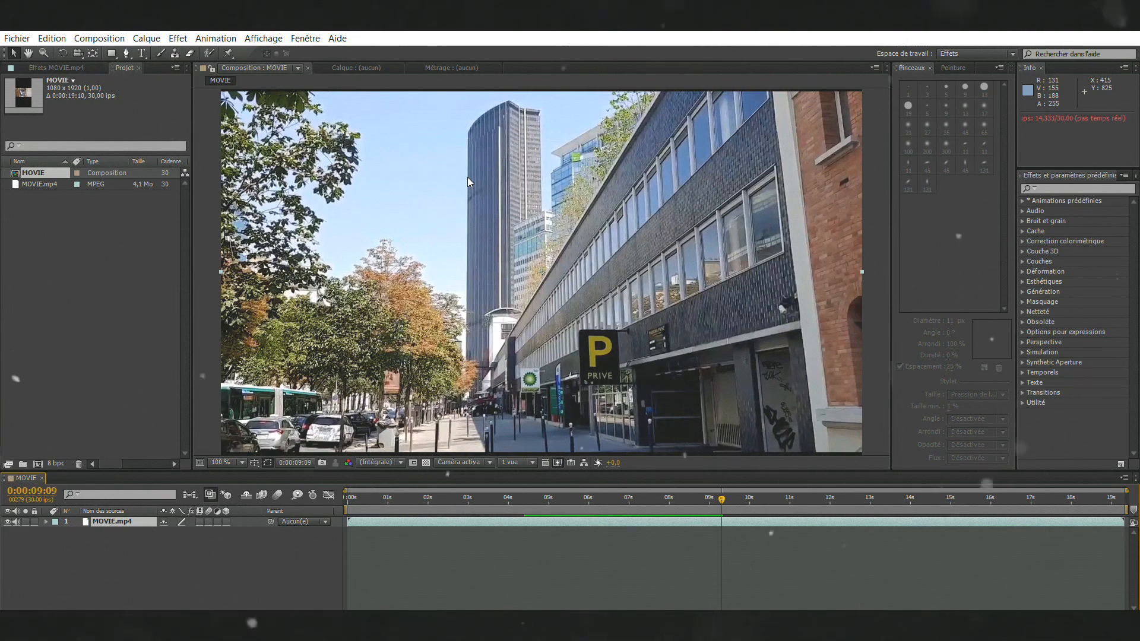
pyautogui.moveTo(721, 496); pyautogui.dragTo(432, 519)
pyautogui.click(349, 494)
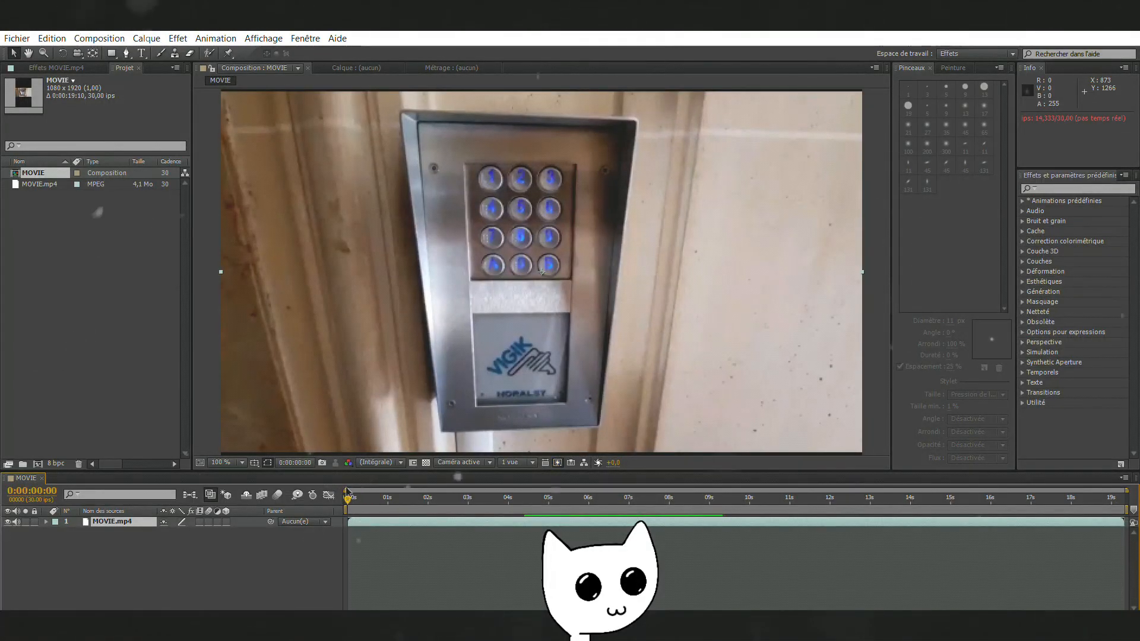
# Step: Open the MOVIE.mp4 layer in its own layer view and choose the Brush tool with the soft 27 px brush
pyautogui.doubleClick(109, 506)
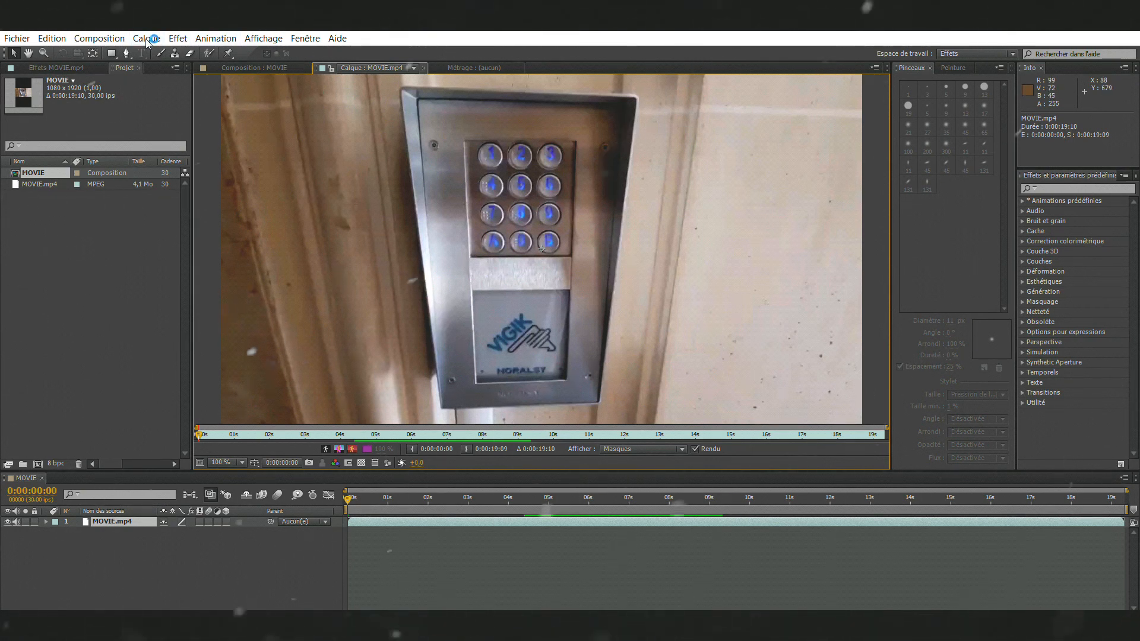
pyautogui.click(160, 52)
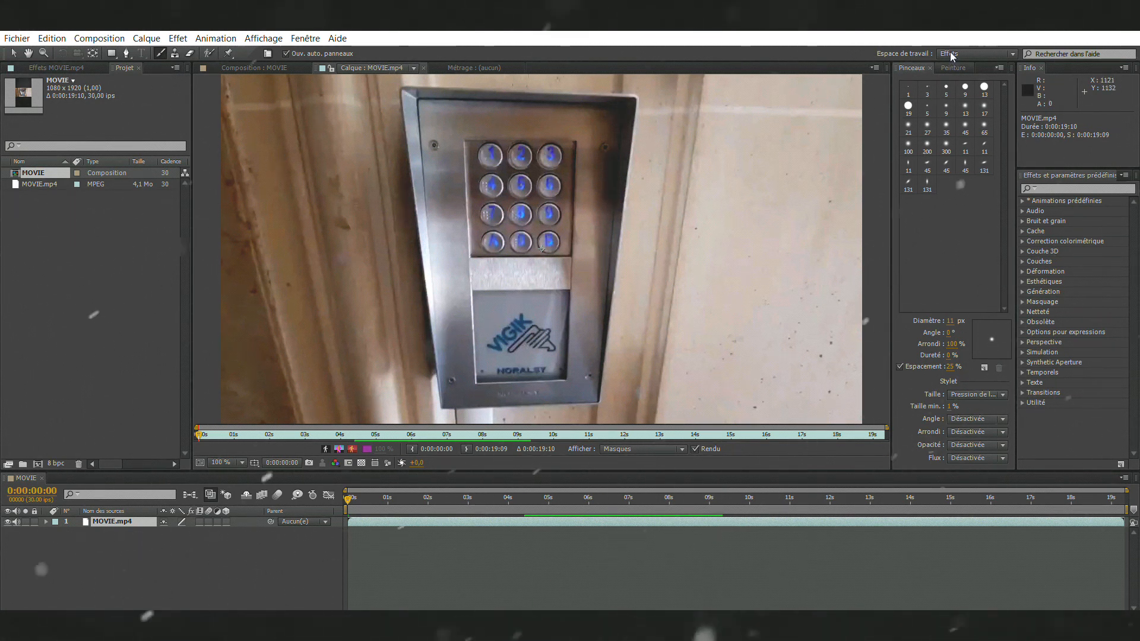
pyautogui.click(932, 119)
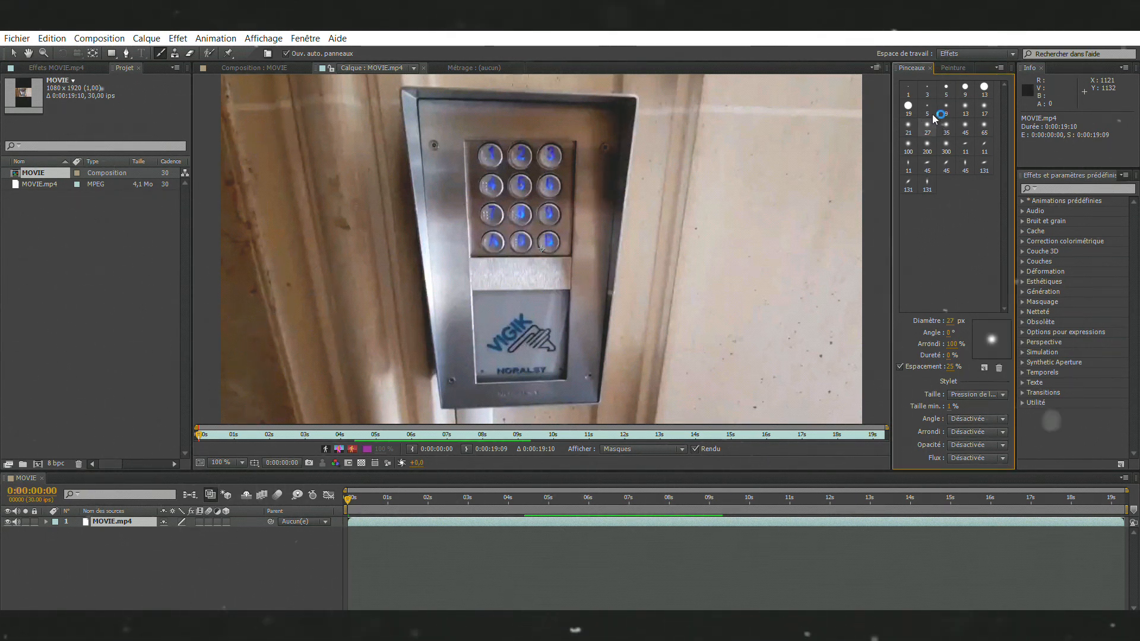
# Step: Undo a test dab painted on the wall and set the brush diameter to 19 px
pyautogui.click(813, 136)
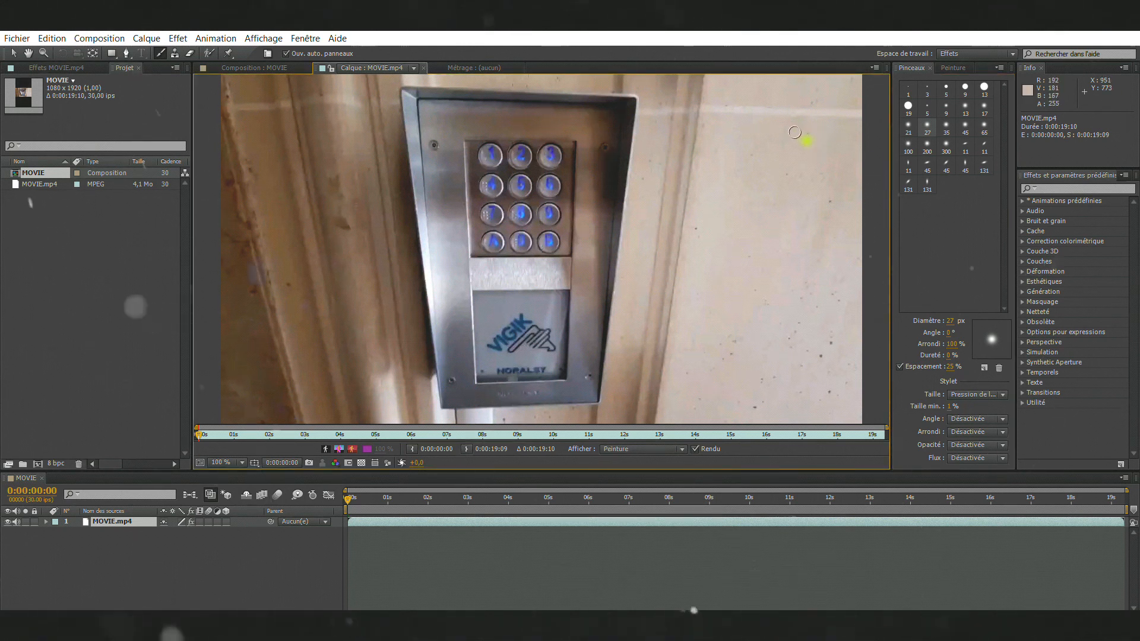
pyautogui.hotkey('ctrl', 'z')
pyautogui.click(952, 68)
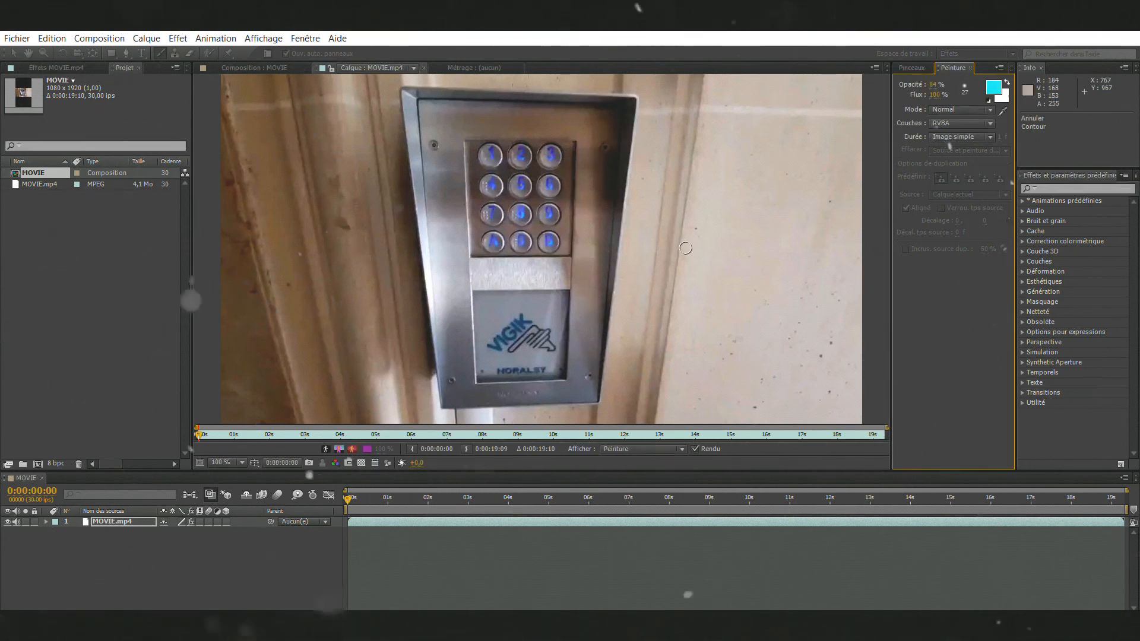
pyautogui.click(912, 67)
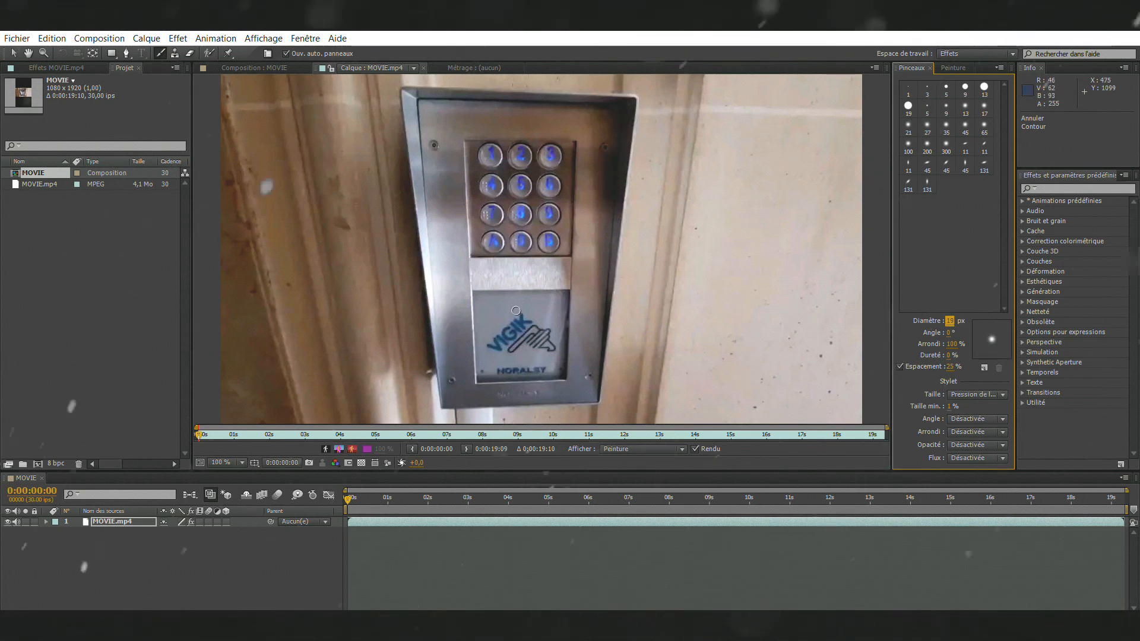
# Step: Preview the layer and move the current time to the crosswalk shot at 0:00:05:12
pyautogui.press('space')
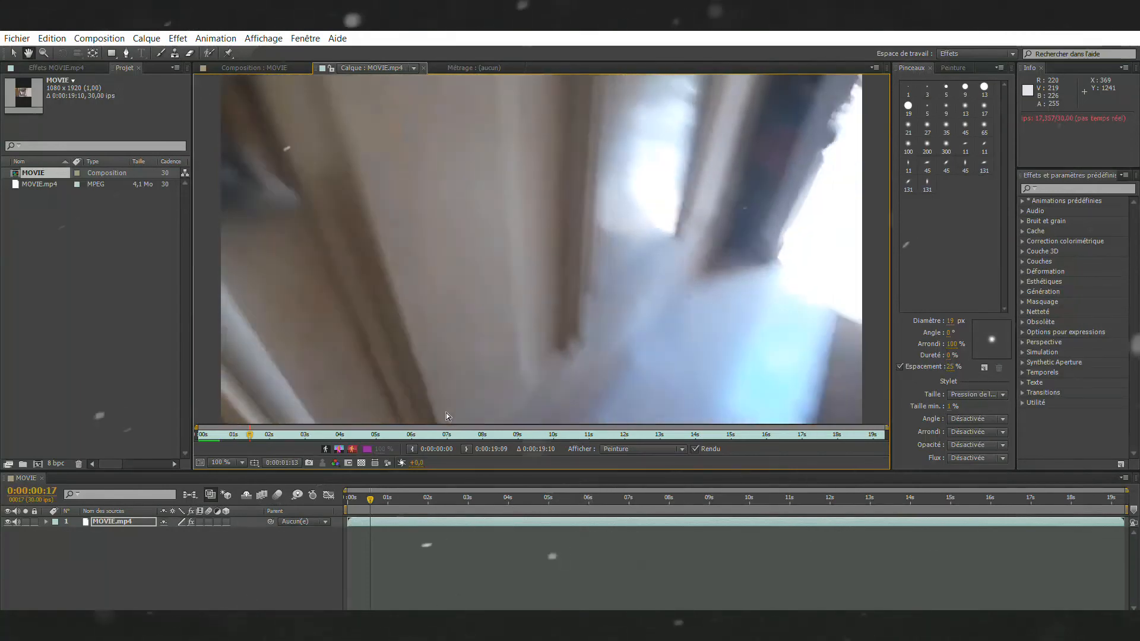
pyautogui.press('space')
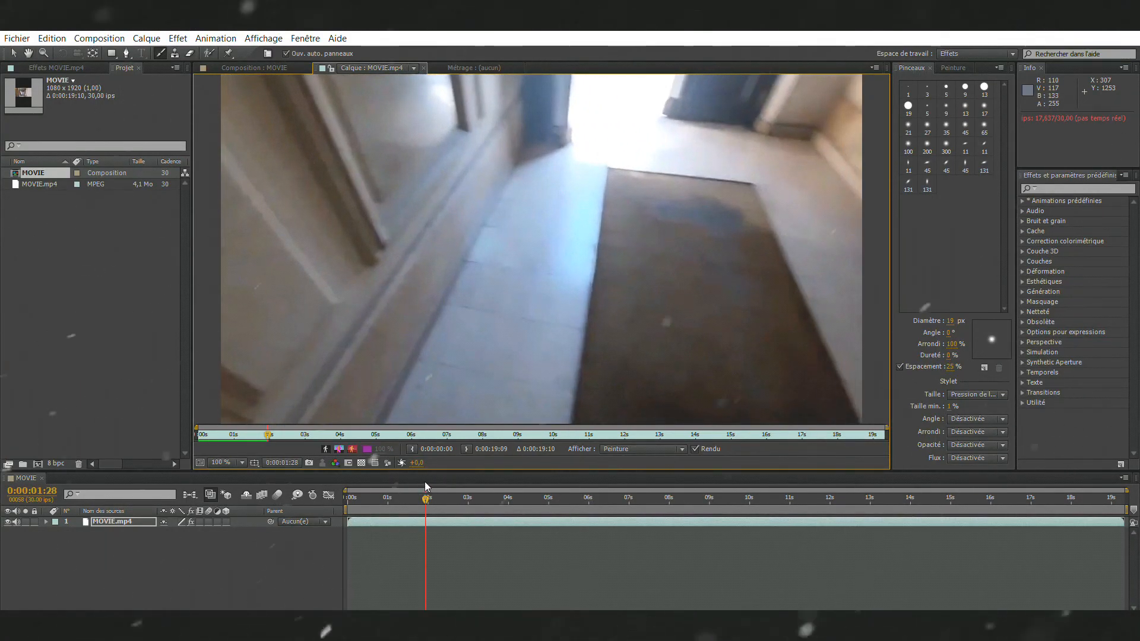
pyautogui.moveTo(425, 482); pyautogui.dragTo(564, 485)
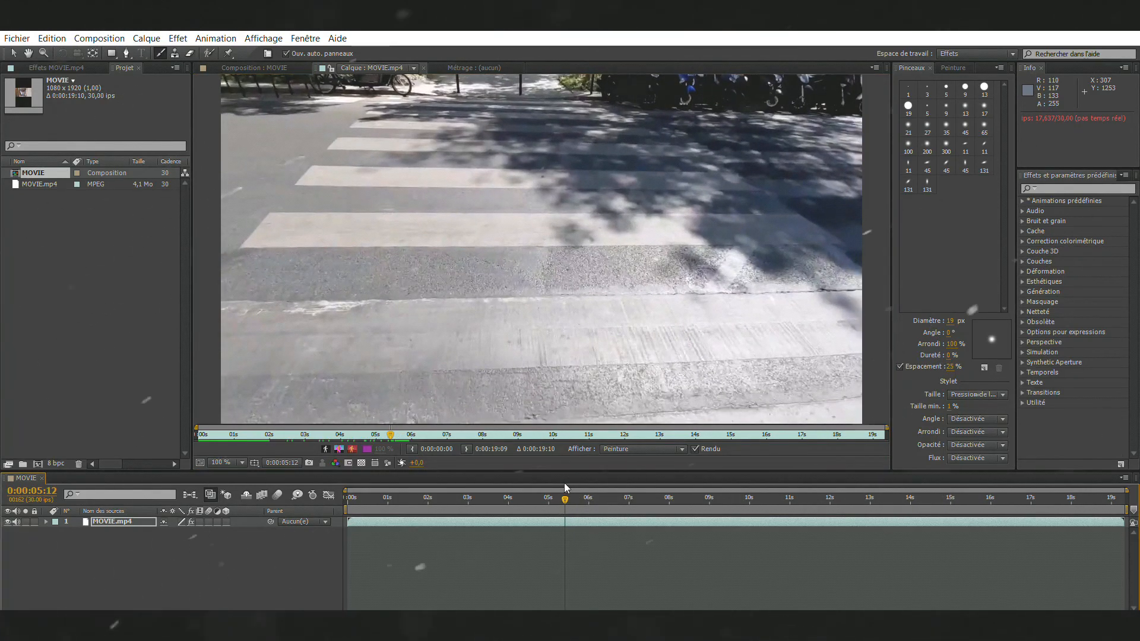
# Step: Set the paint opacity to 58% and undo the cyan test strokes around the large crosswalk stripe
pyautogui.click(953, 68)
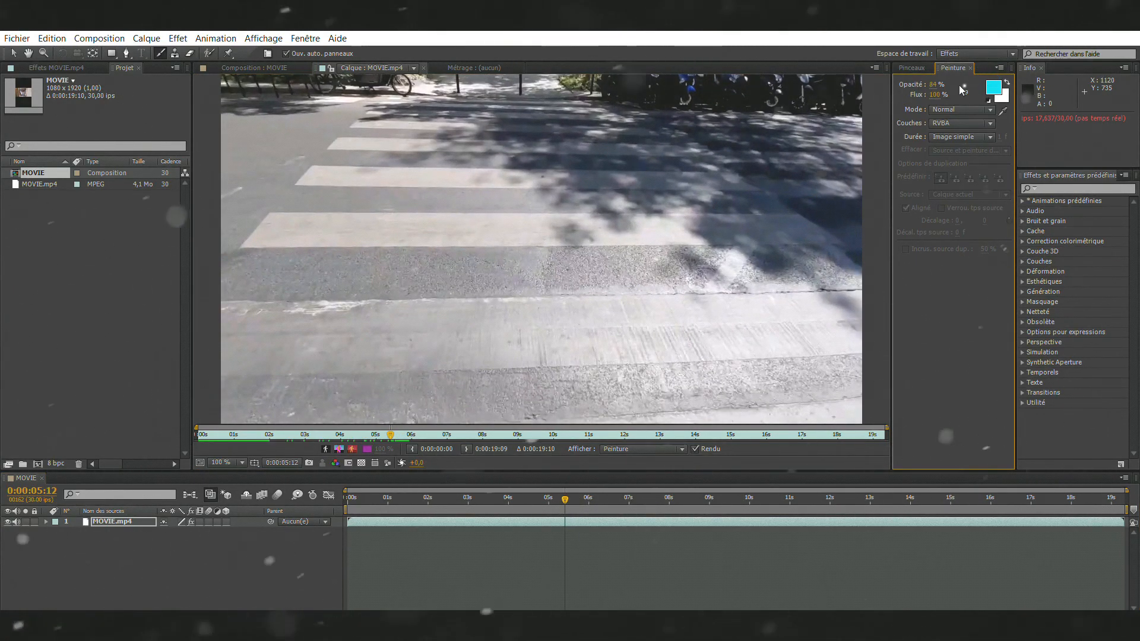
pyautogui.click(933, 84)
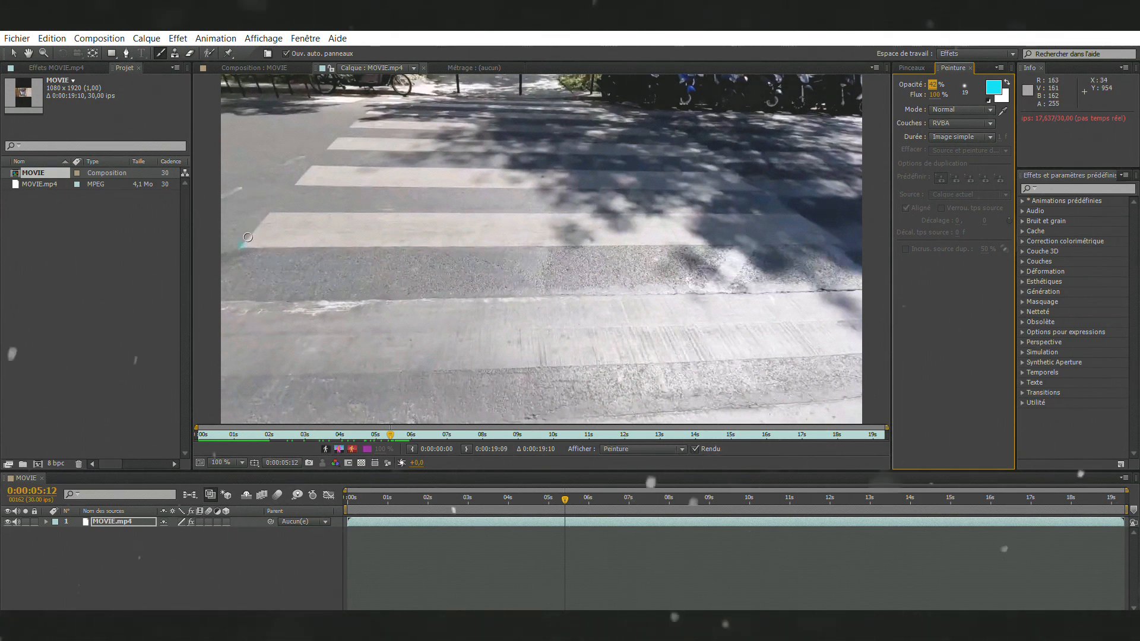
pyautogui.moveTo(247, 236); pyautogui.dragTo(272, 205)
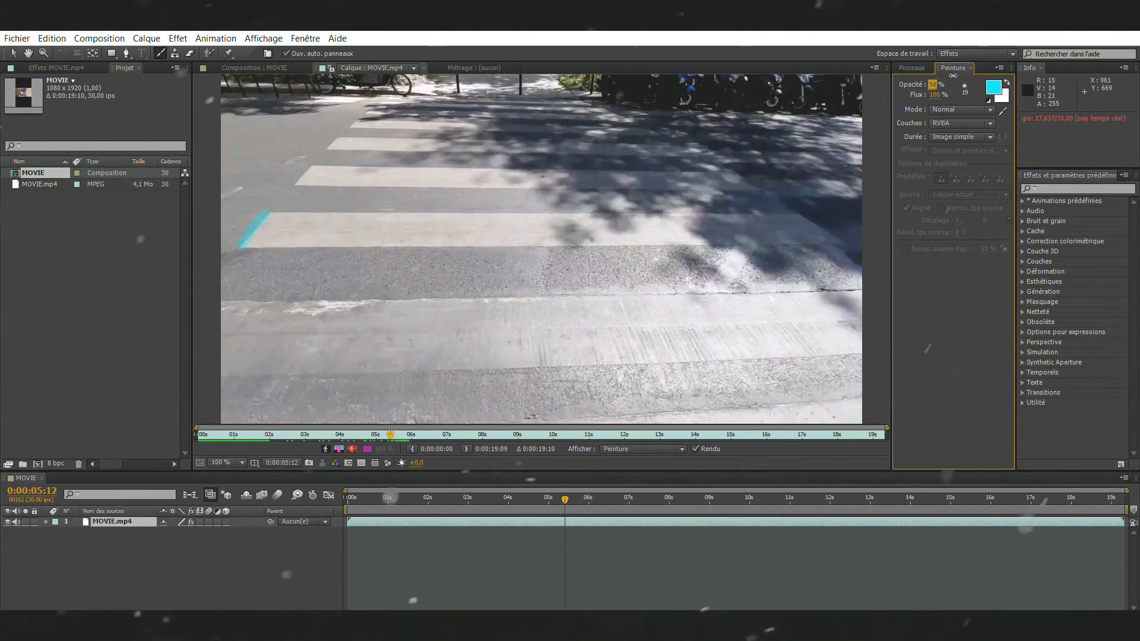
pyautogui.moveTo(297, 194); pyautogui.dragTo(358, 199)
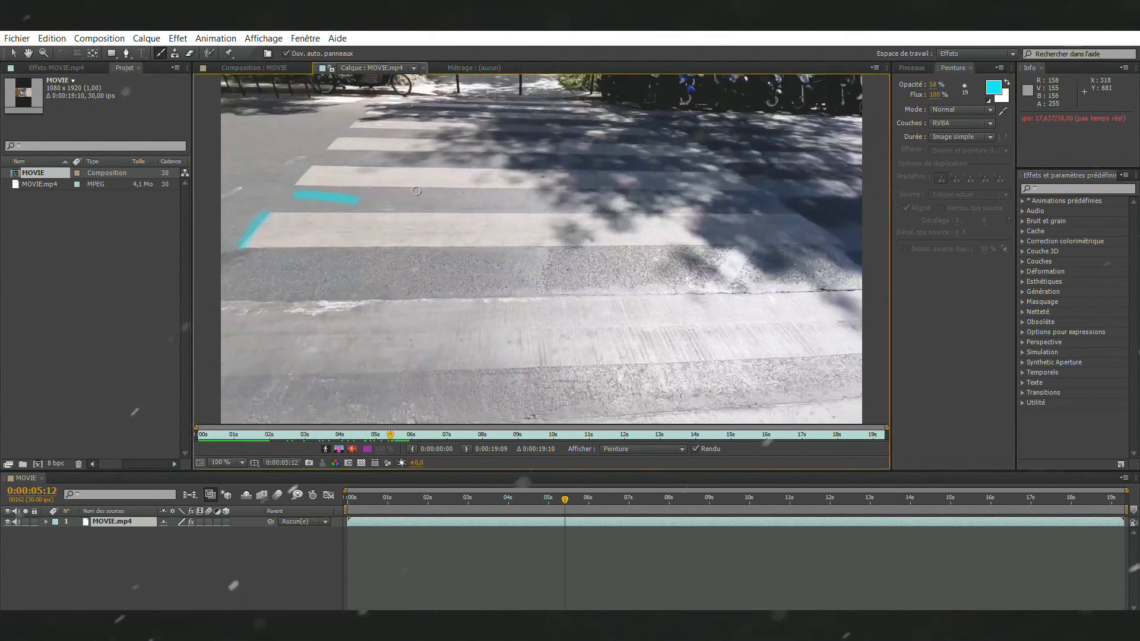
pyautogui.hotkey('ctrl', 'z')
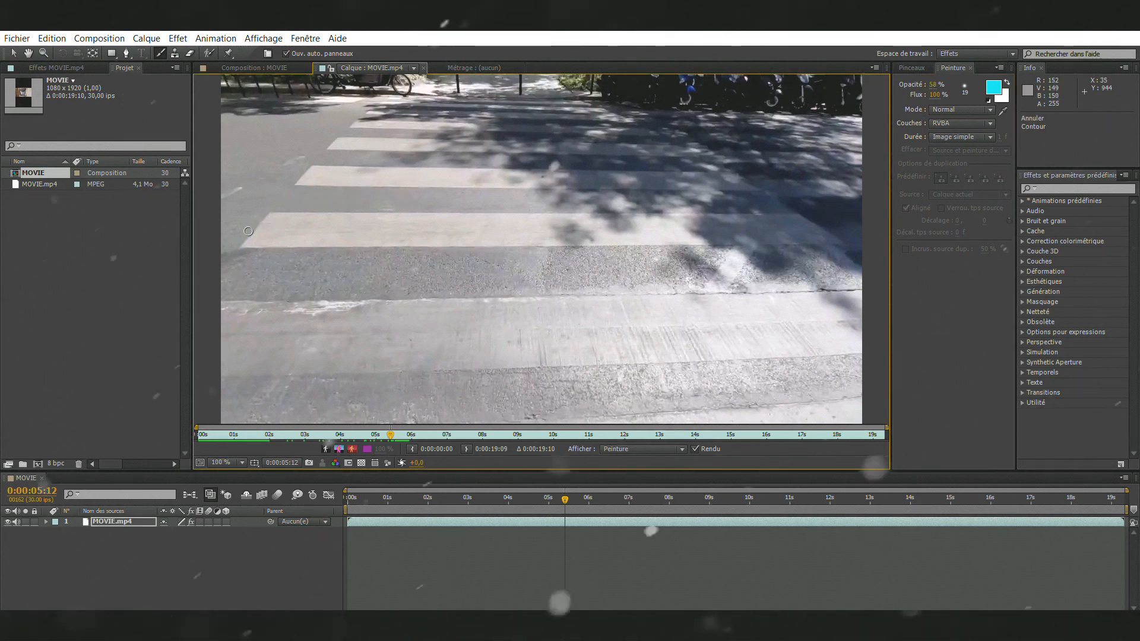
# Step: Paint a cyan stroke along the slanted left end of the large crosswalk stripe on frames 0:00:05:12 and 0:00:05:13
pyautogui.moveTo(239, 249); pyautogui.dragTo(270, 210)
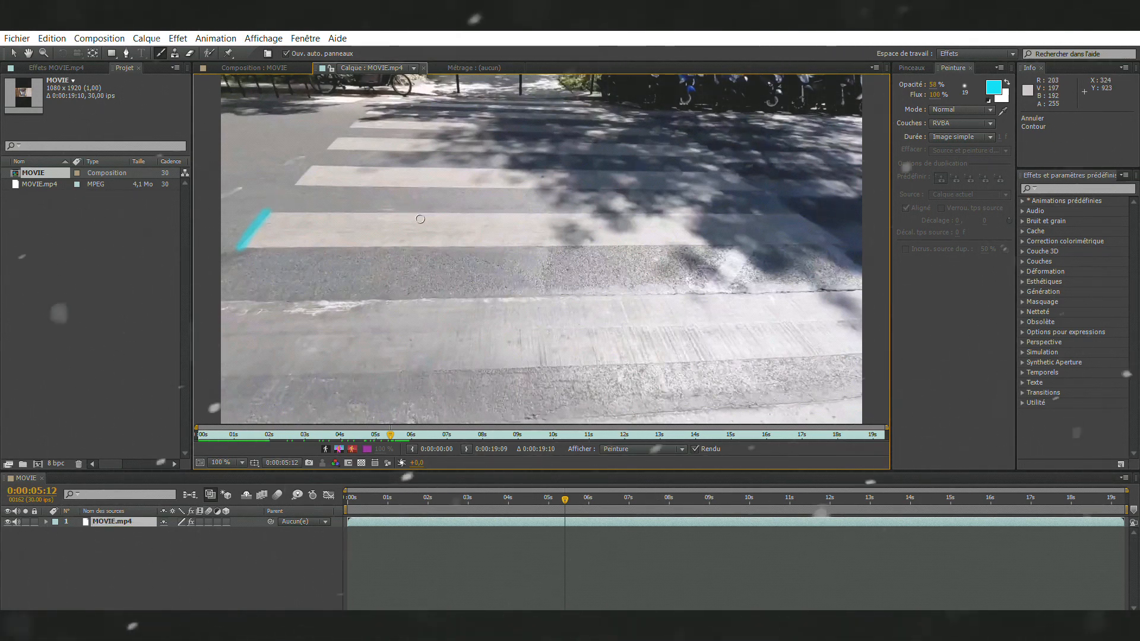
pyautogui.press('pagedown')
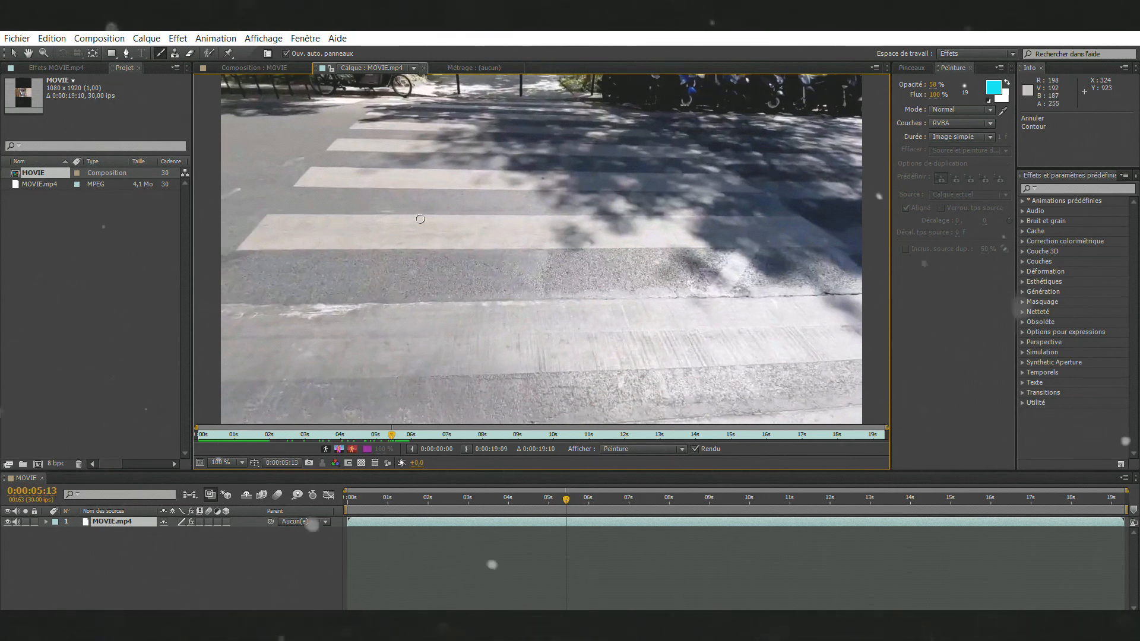
pyautogui.press('pageup')
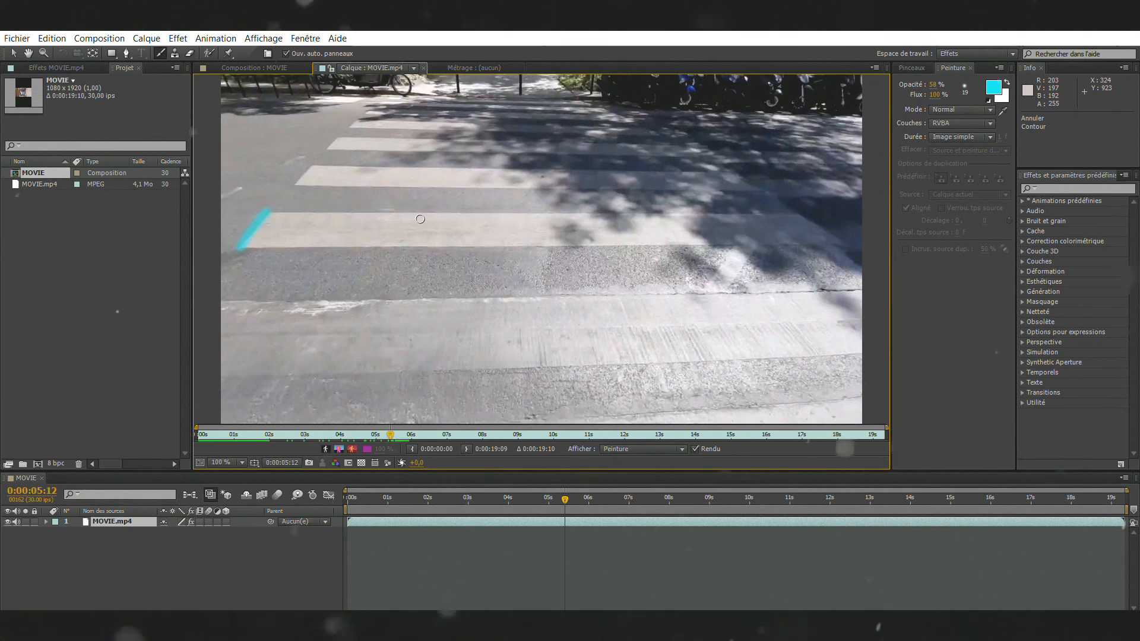
pyautogui.press('pagedown')
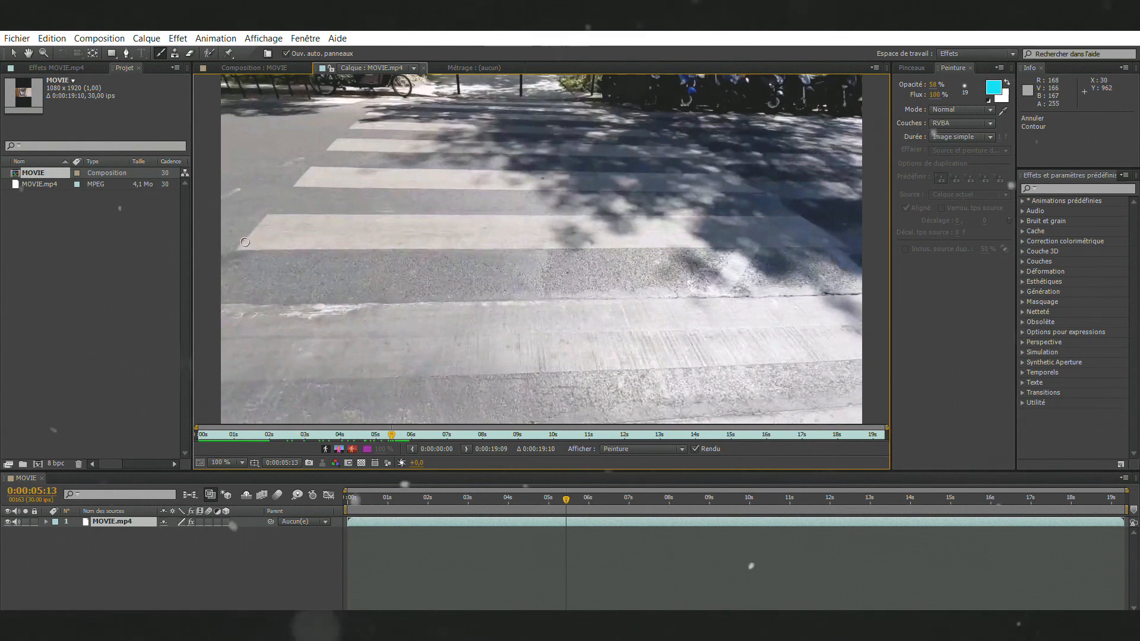
pyautogui.moveTo(236, 250); pyautogui.dragTo(244, 240)
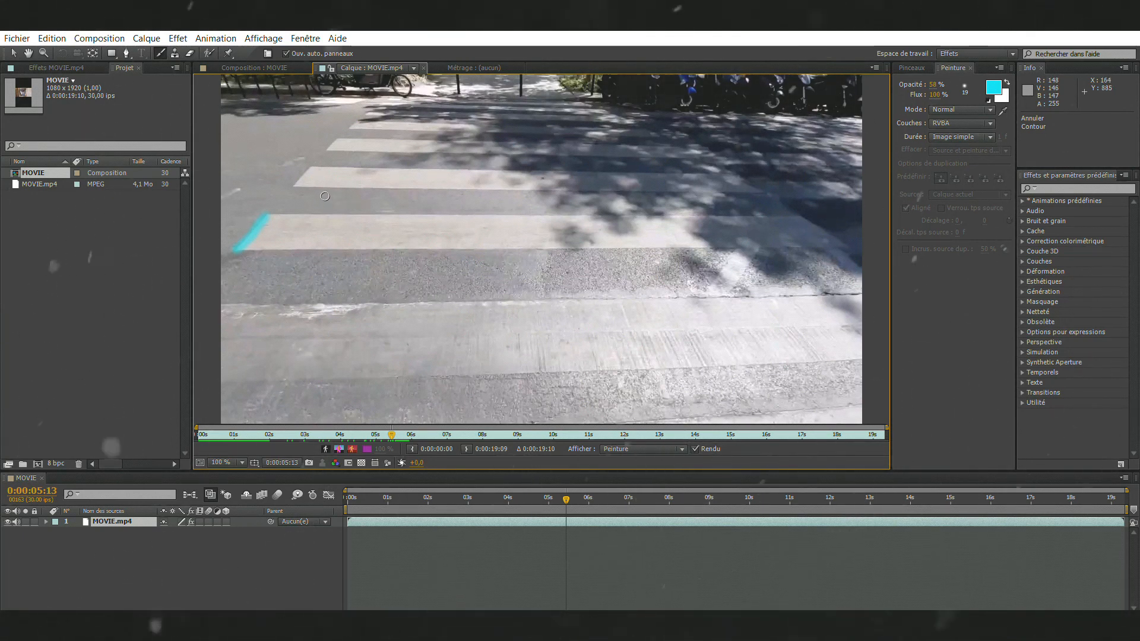
# Step: Step back through the painted frames and play them to check how the strokes animate
pyautogui.press('pagedown')
pyautogui.press('pageup')
pyautogui.press('pageup')
pyautogui.press('pageup')
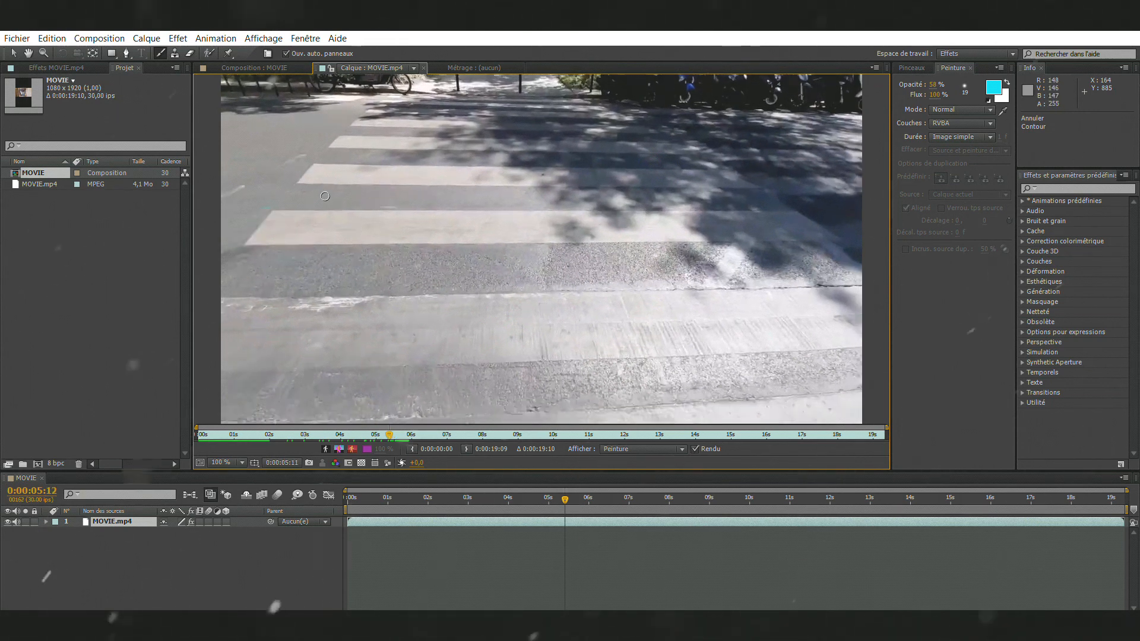
pyautogui.press('space')
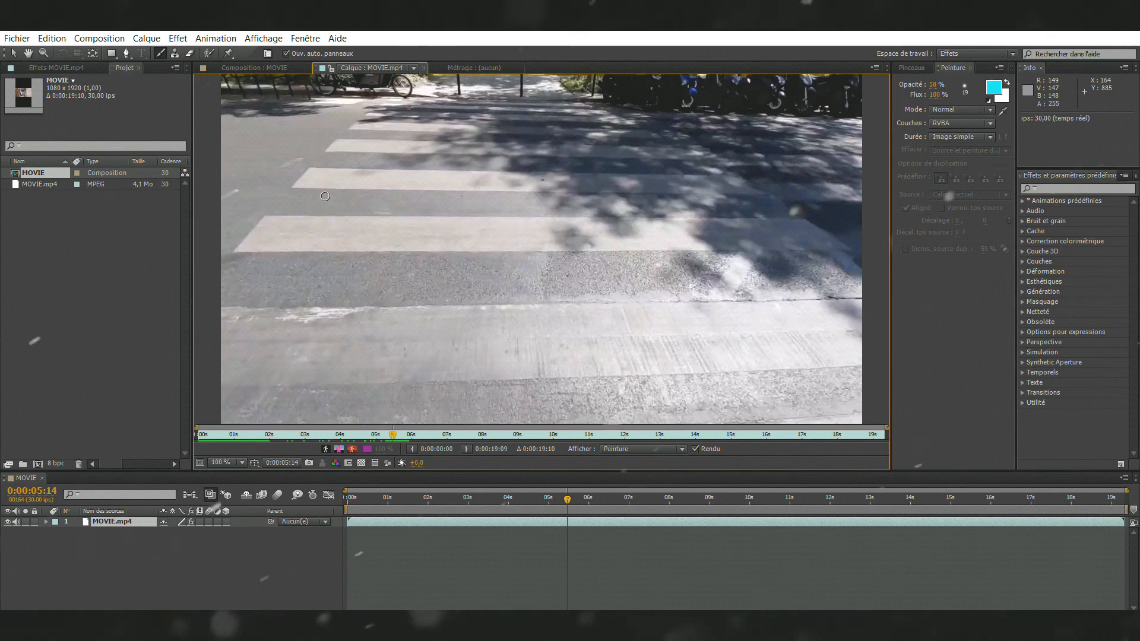
# Step: Paint cyan along the stripe's upper edge at 0:00:05:14 and continue it at 0:00:05:15, undoing the misplaced dab there
pyautogui.click(269, 215)
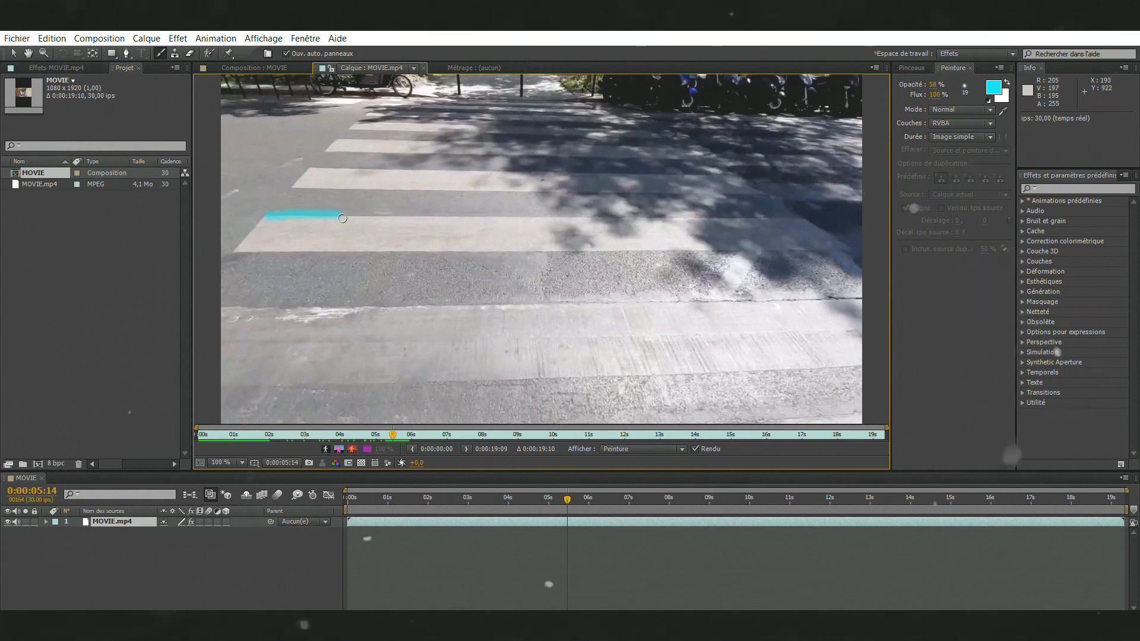
pyautogui.press('pagedown')
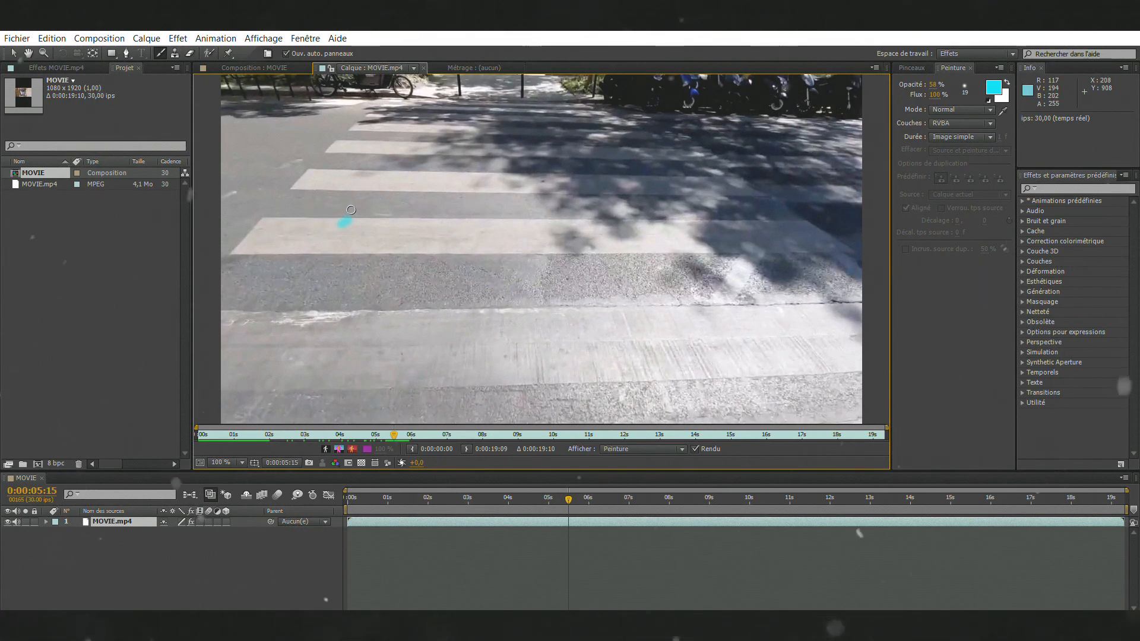
pyautogui.hotkey('ctrl', 'z')
pyautogui.moveTo(350, 218); pyautogui.dragTo(371, 210)
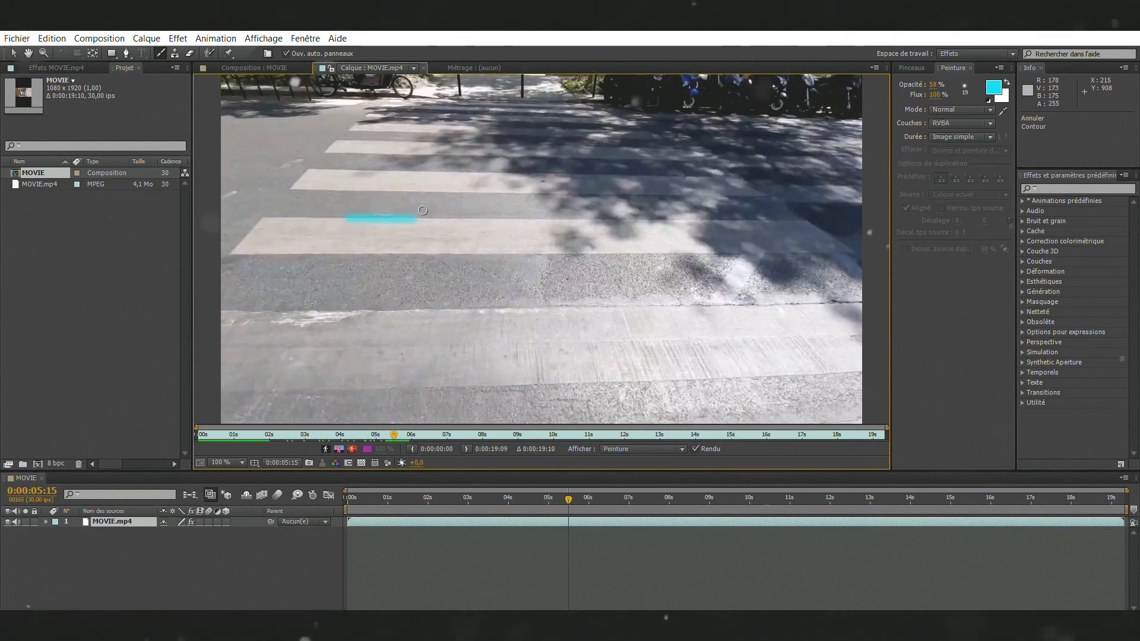
# Step: Continue the cyan stroke further right along the stripe's upper edge, one segment each on frames 0:00:05:16, 0:00:05:17 and 0:00:05:18
pyautogui.press('pagedown')
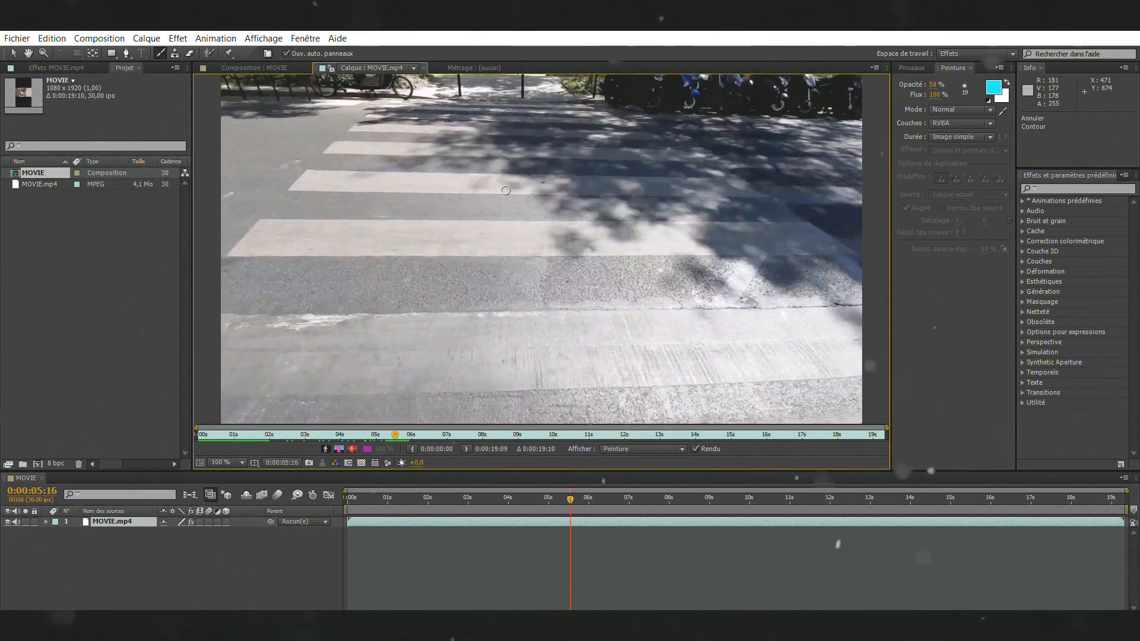
pyautogui.moveTo(469, 213); pyautogui.dragTo(479, 211)
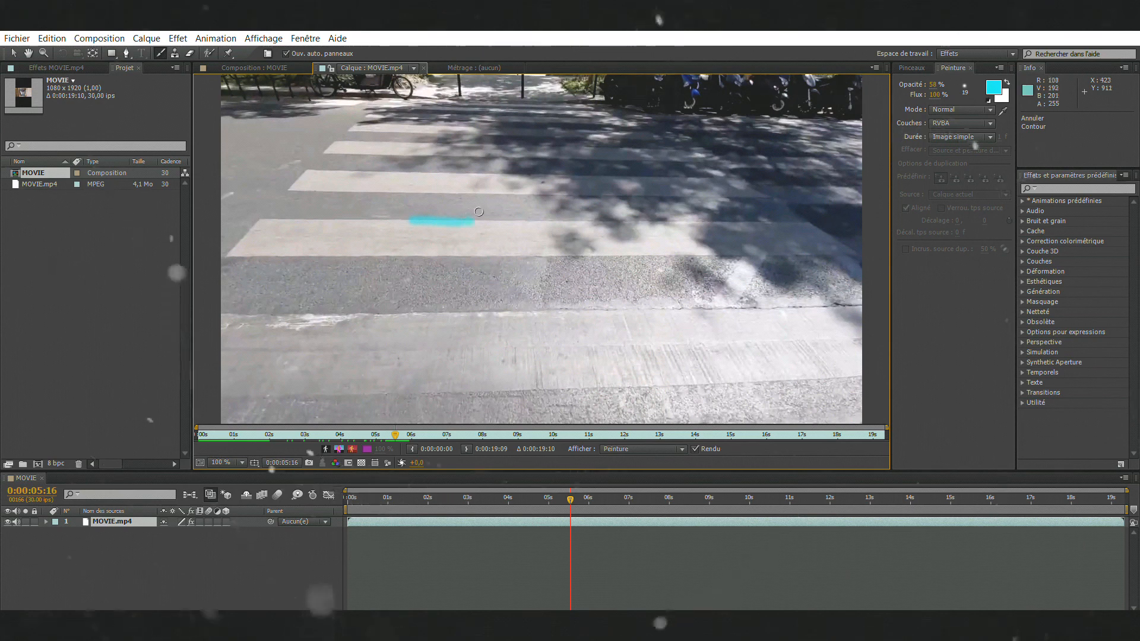
pyautogui.press('pagedown')
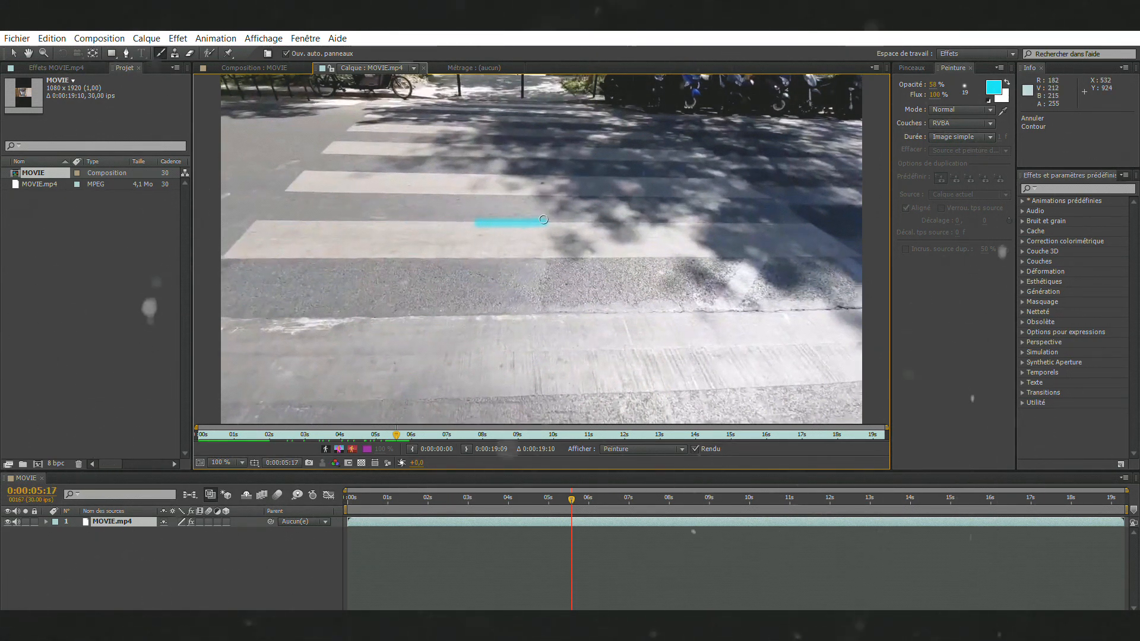
pyautogui.press('pagedown')
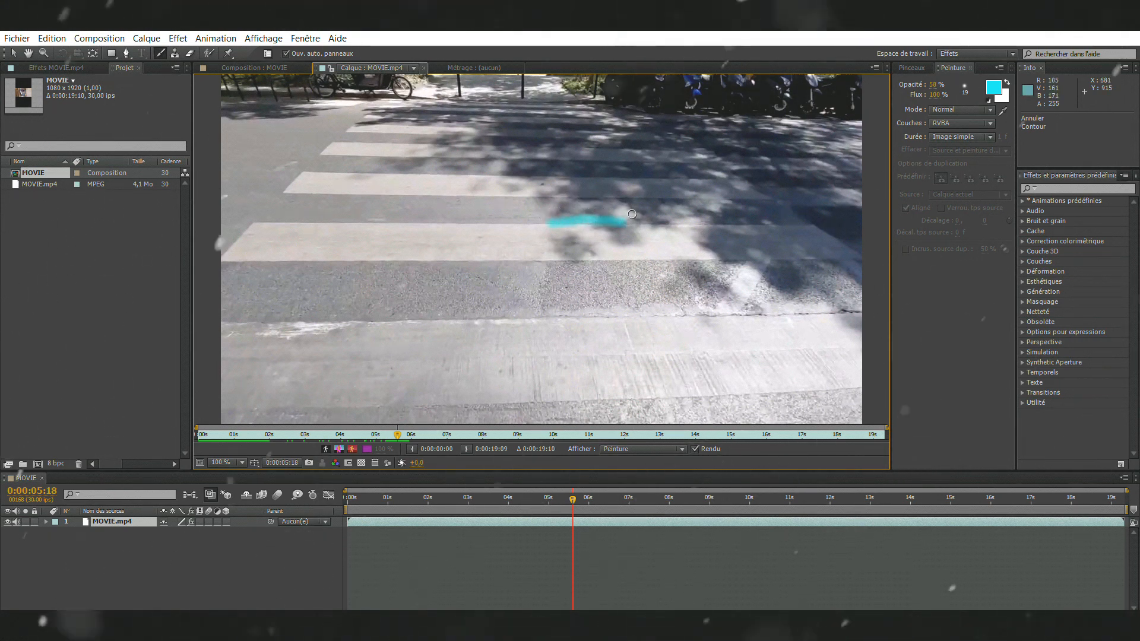
# Step: Continue the cyan outline along the stripe's upper edge on frames 0:00:05:19 and 0:00:05:20, and paint its right end at 0:00:05:21
pyautogui.press('pagedown')
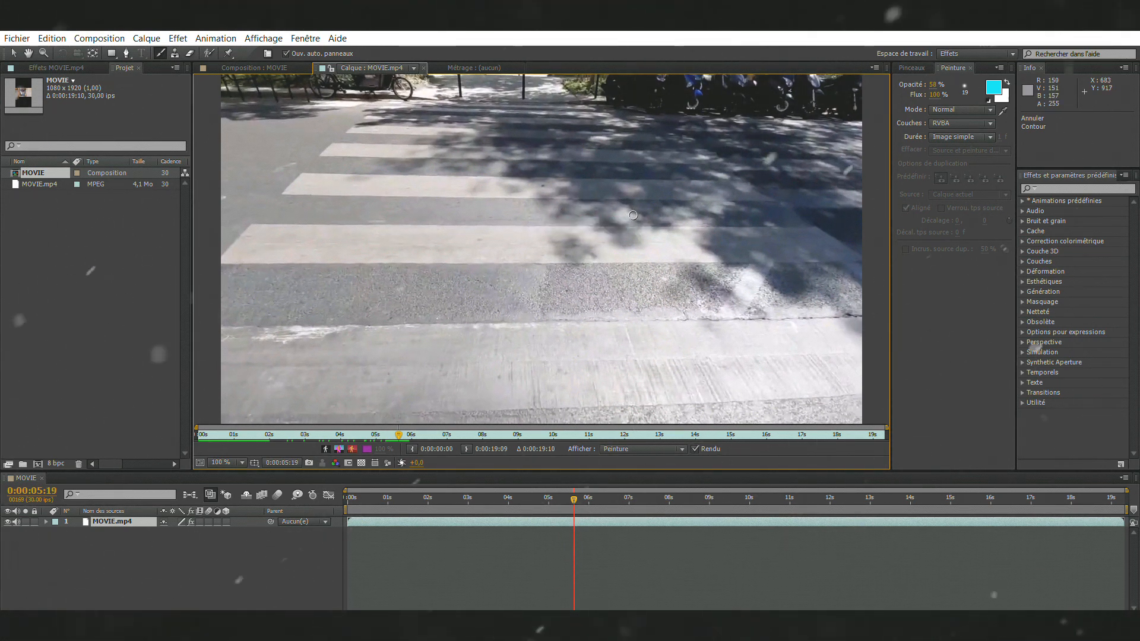
pyautogui.moveTo(637, 219); pyautogui.dragTo(695, 218)
pyautogui.press('pagedown')
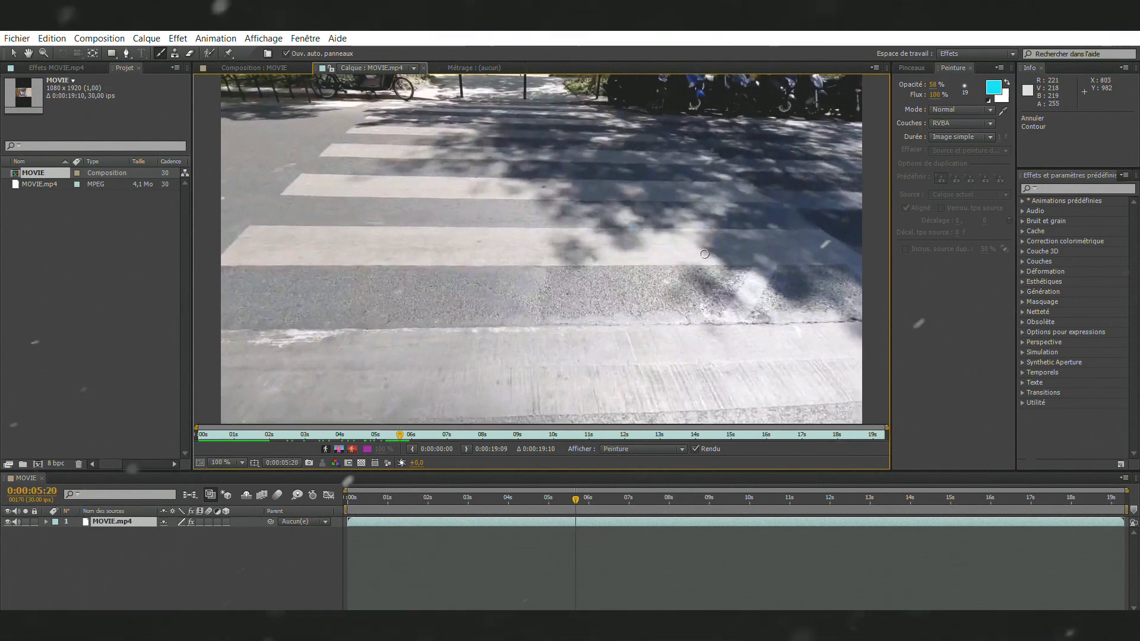
pyautogui.moveTo(709, 221); pyautogui.dragTo(772, 220)
pyautogui.press('pagedown')
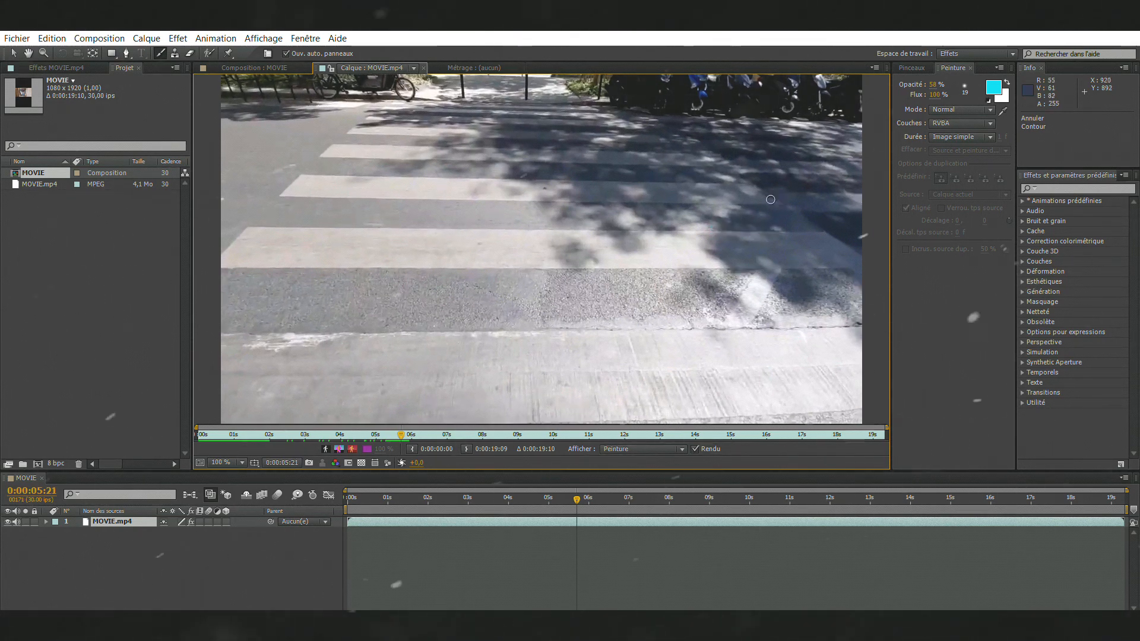
pyautogui.moveTo(772, 231)
pyautogui.mouseDown()
pyautogui.moveTo(837, 215)
pyautogui.moveTo(866, 244)
pyautogui.moveTo(852, 262)
pyautogui.moveTo(779, 271)
pyautogui.mouseUp()
# Step: Paint cyan segments leftward along the stripe's lower edge, one on each frame from 0:00:05:22 to 0:00:05:26
pyautogui.press('pagedown')
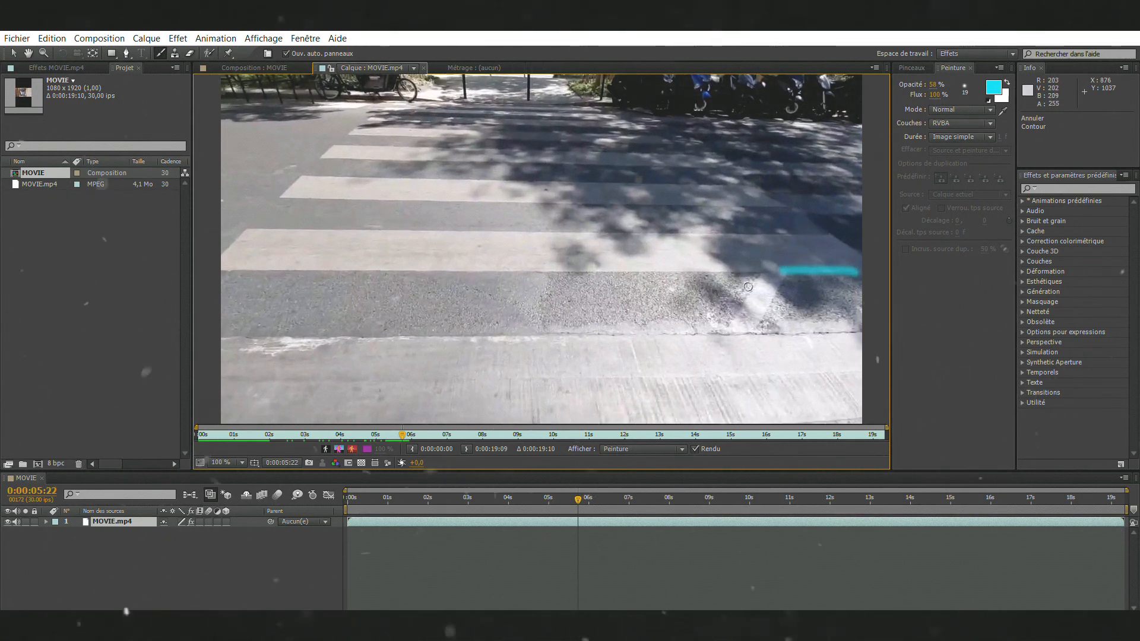
pyautogui.press('pagedown')
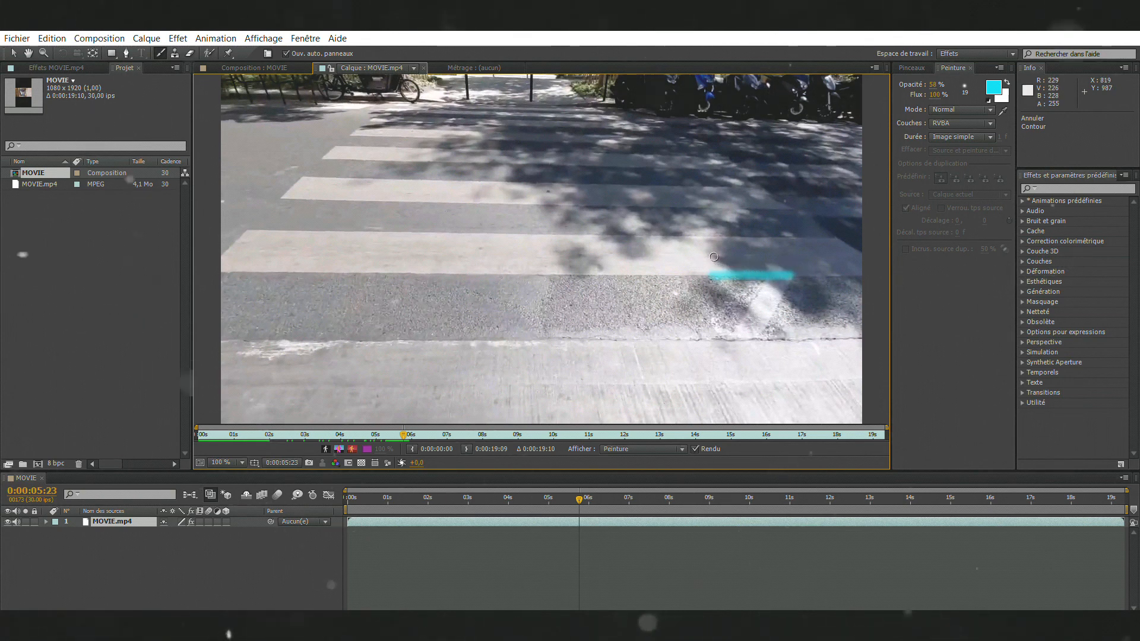
pyautogui.press('pagedown')
pyautogui.moveTo(701, 272); pyautogui.dragTo(620, 273)
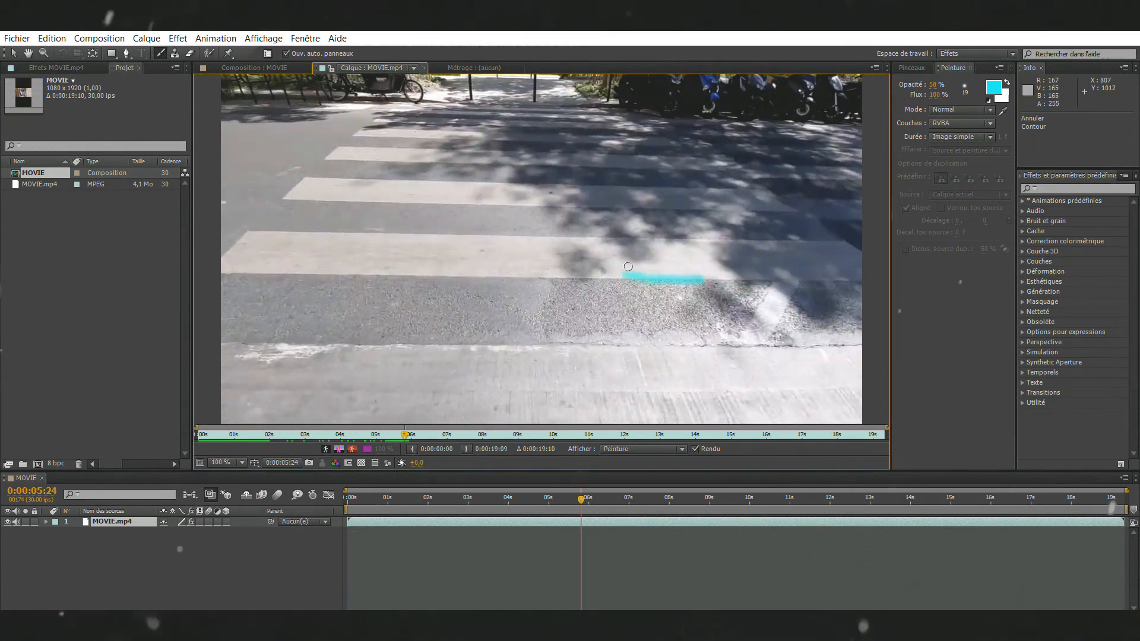
pyautogui.press('pagedown')
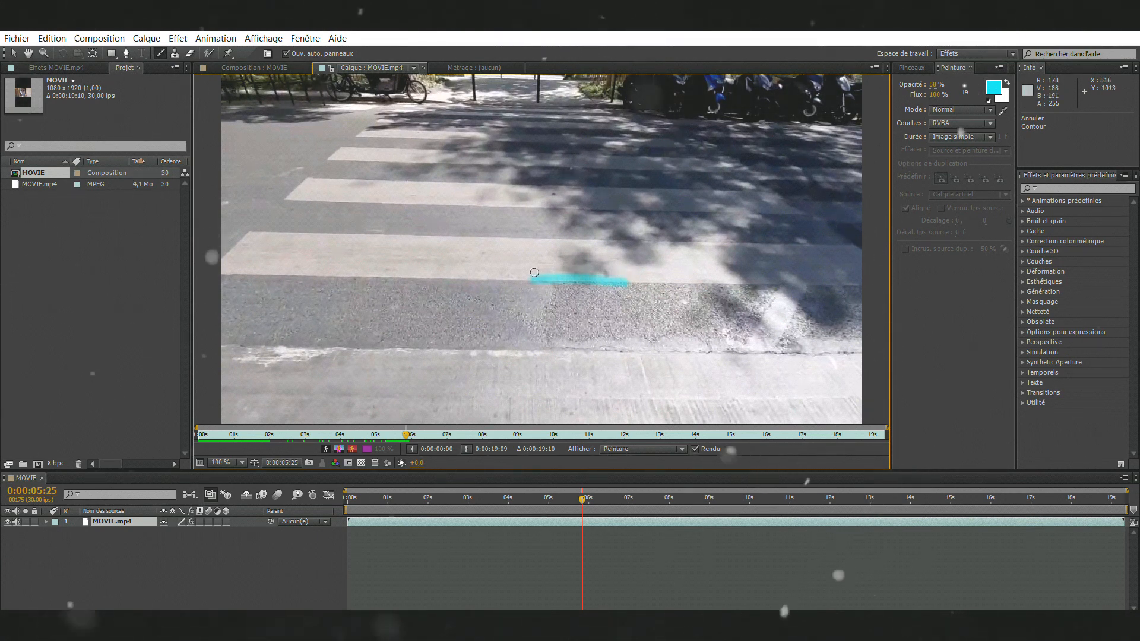
pyautogui.press('pagedown')
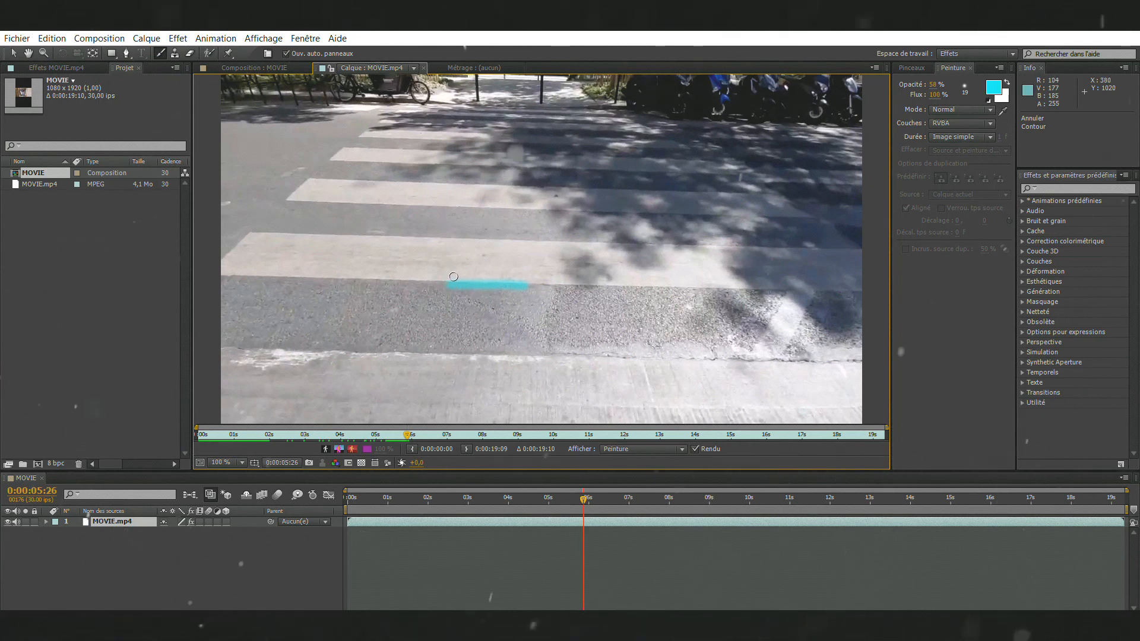
# Step: Complete the stripe's lower edge in cyan up to its left end, painting one segment per frame from 0:00:05:27 to 0:00:05:29
pyautogui.press('pagedown')
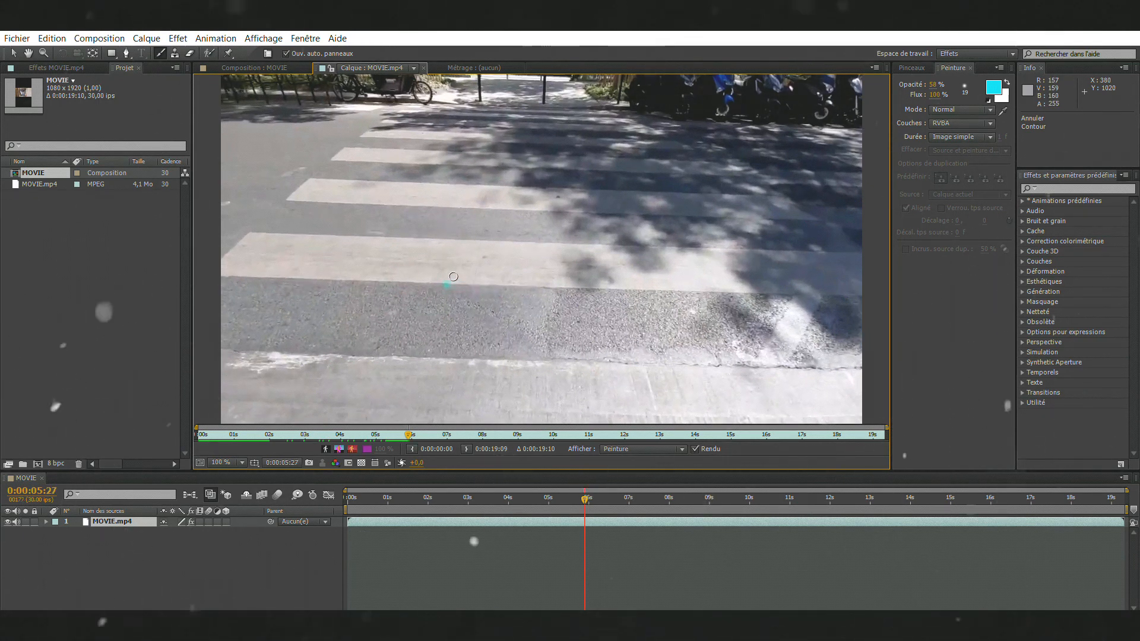
pyautogui.press('pagedown')
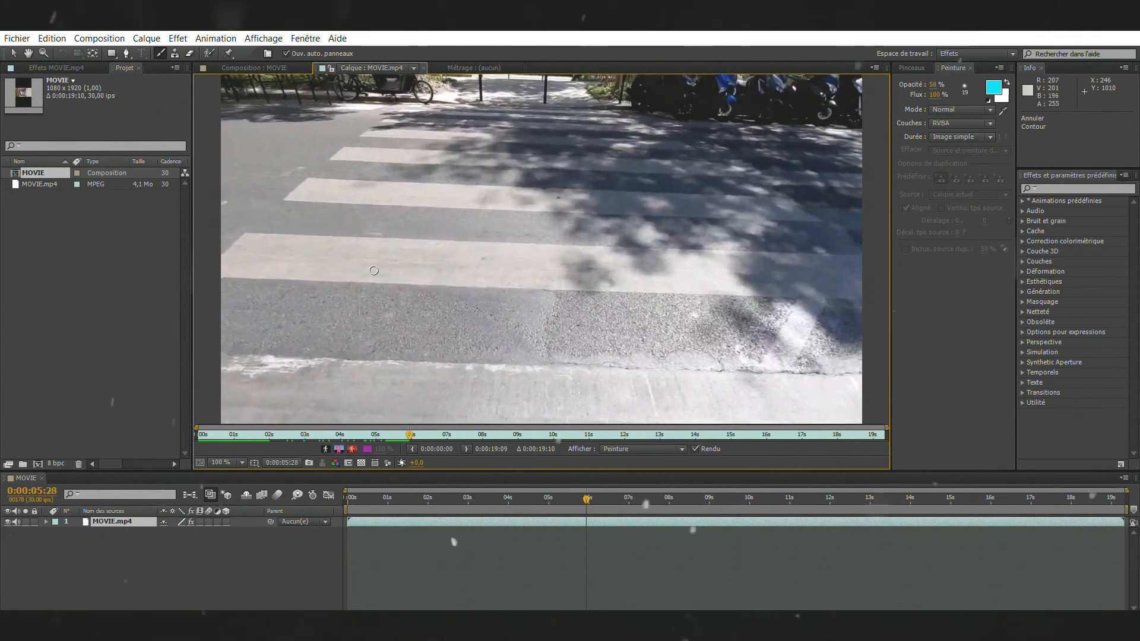
pyautogui.moveTo(341, 273); pyautogui.dragTo(264, 273)
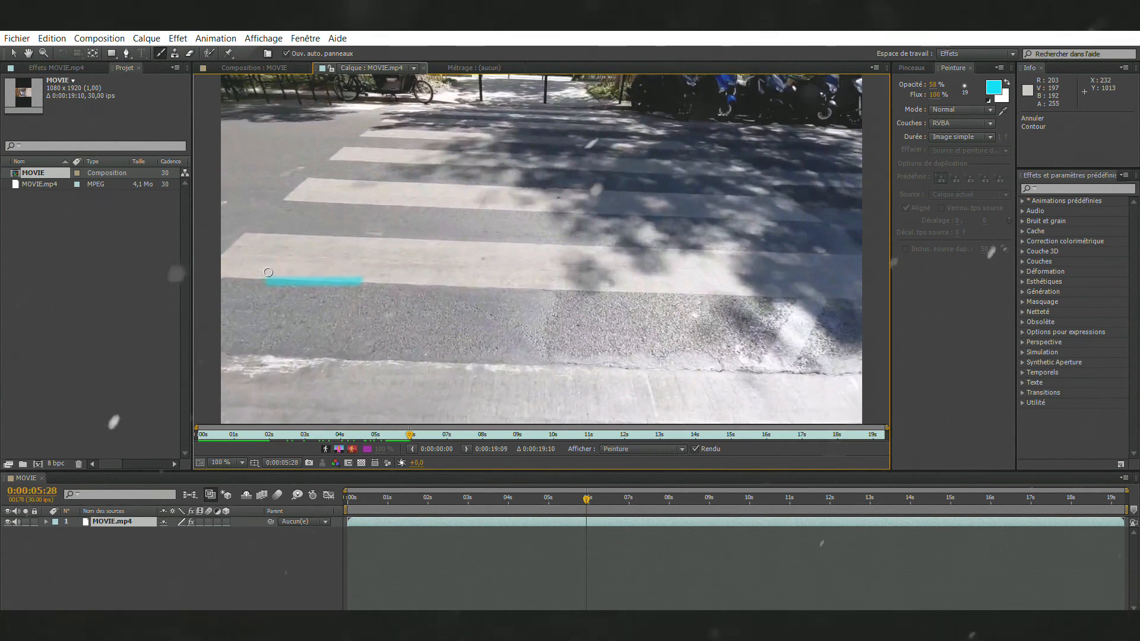
pyautogui.press('pagedown')
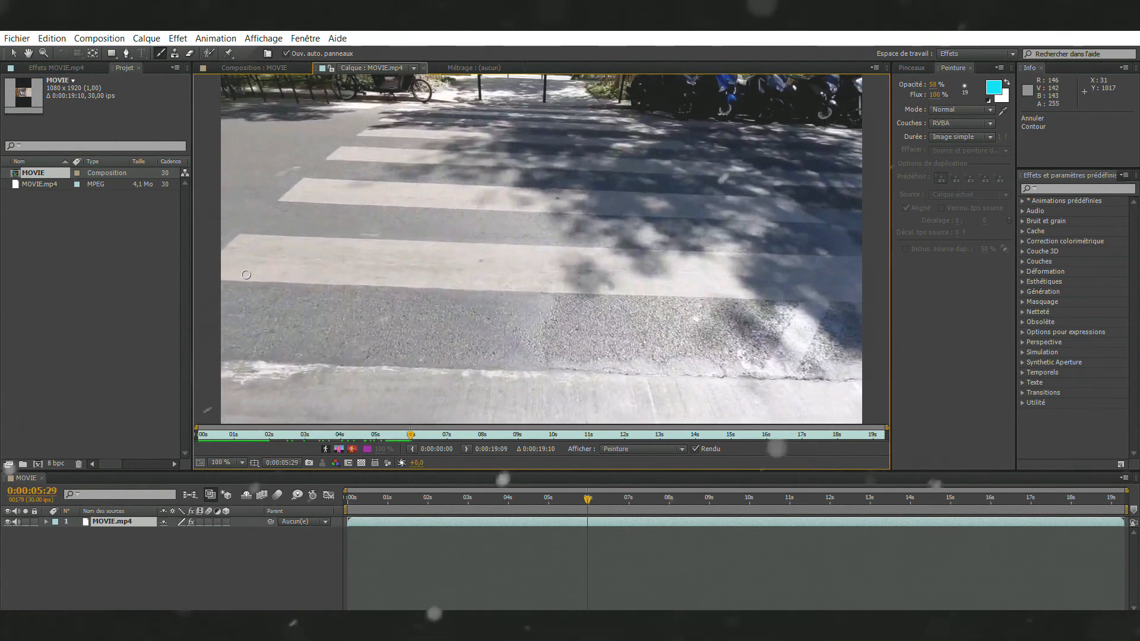
pyautogui.moveTo(244, 276); pyautogui.dragTo(228, 272)
pyautogui.press('pagedown')
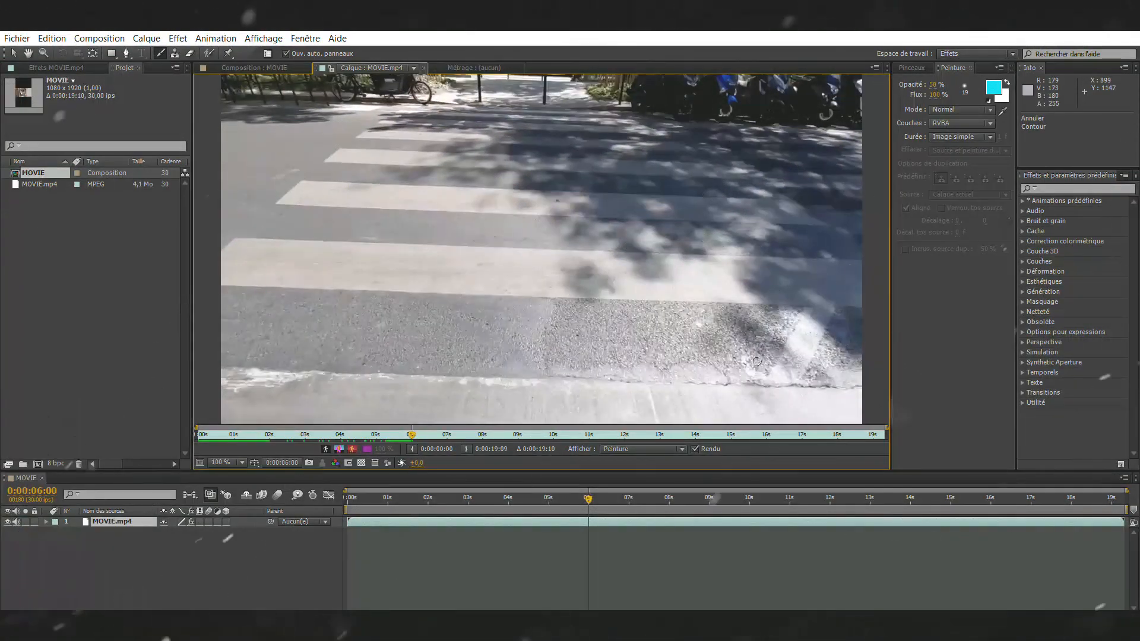
# Step: Play the footage from 0:00:04:24 to check the painted outline, and return to the Brush tool
pyautogui.moveTo(590, 493); pyautogui.dragTo(543, 493)
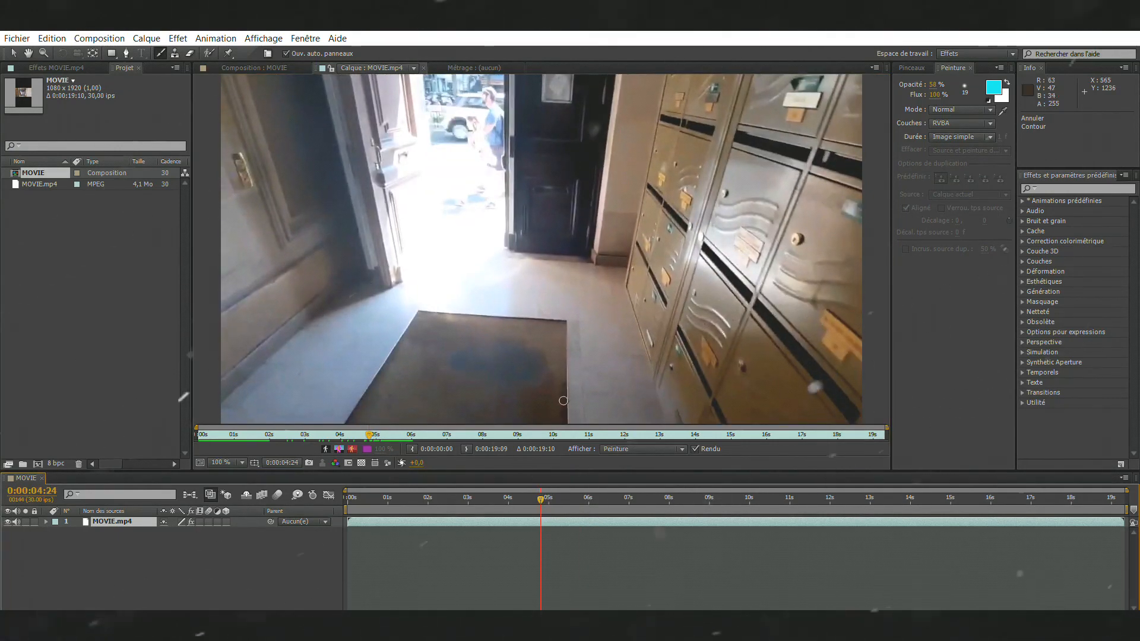
pyautogui.press('space')
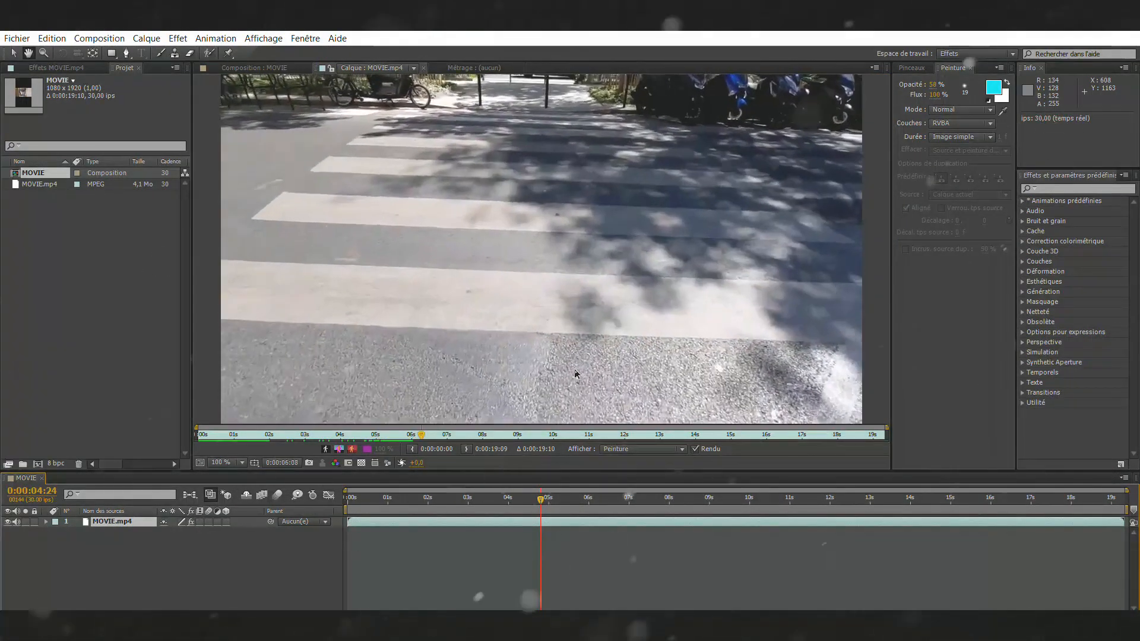
pyautogui.hotkey('ctrl', 'b')
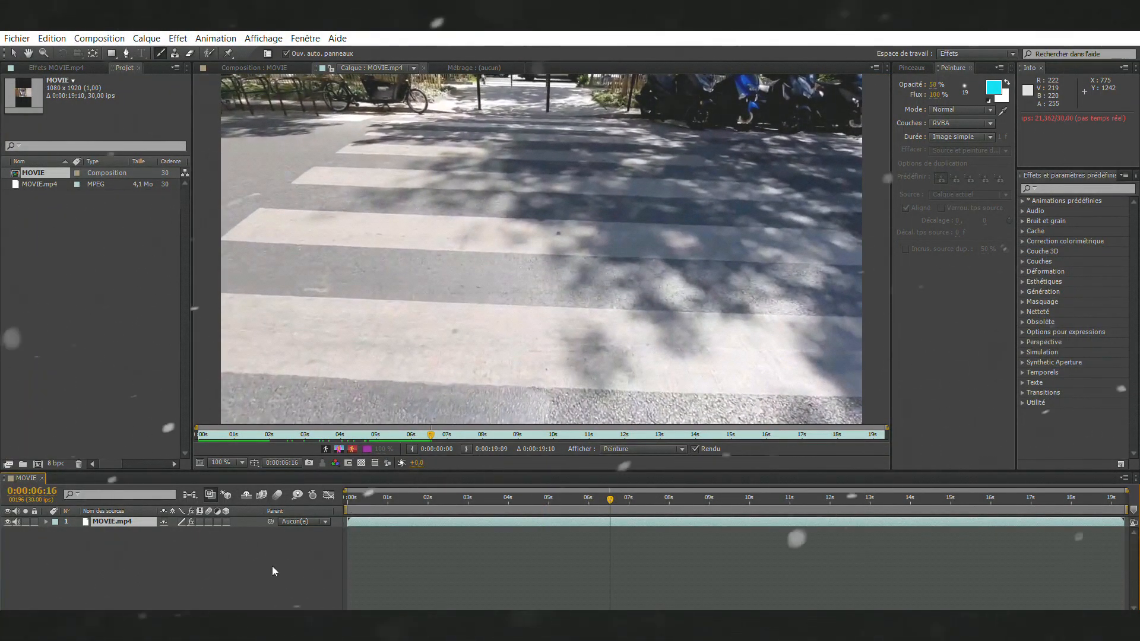
# Step: Enlarge the layer viewer by collapsing the timeline, the project area and the paint and effects area
pyautogui.moveTo(522, 471); pyautogui.dragTo(505, 564)
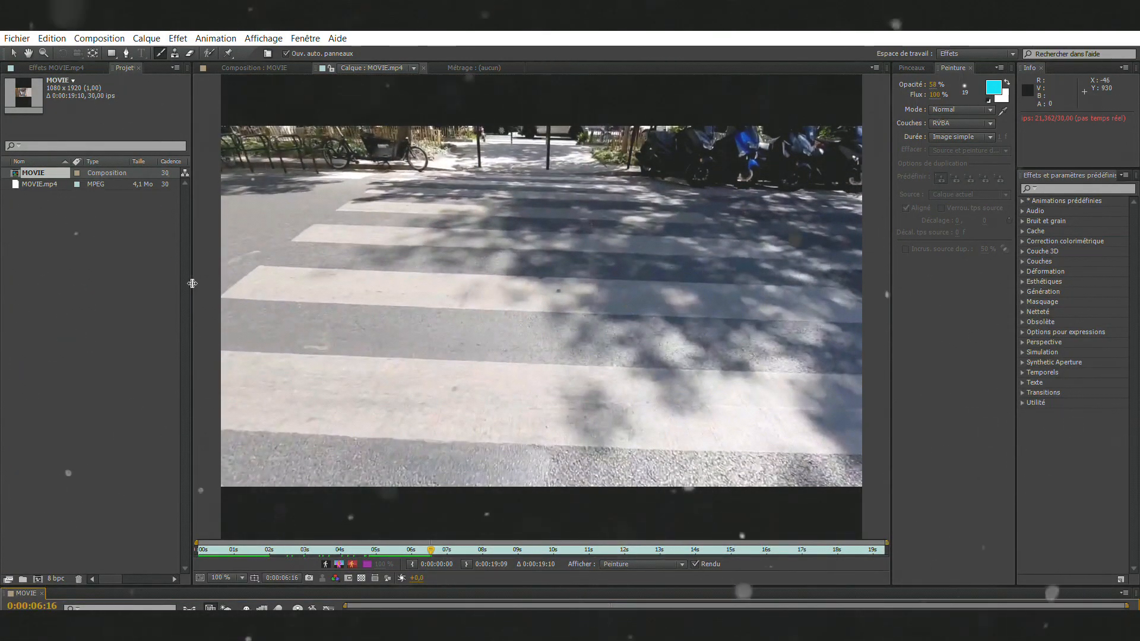
pyautogui.moveTo(200, 283); pyautogui.dragTo(46, 283)
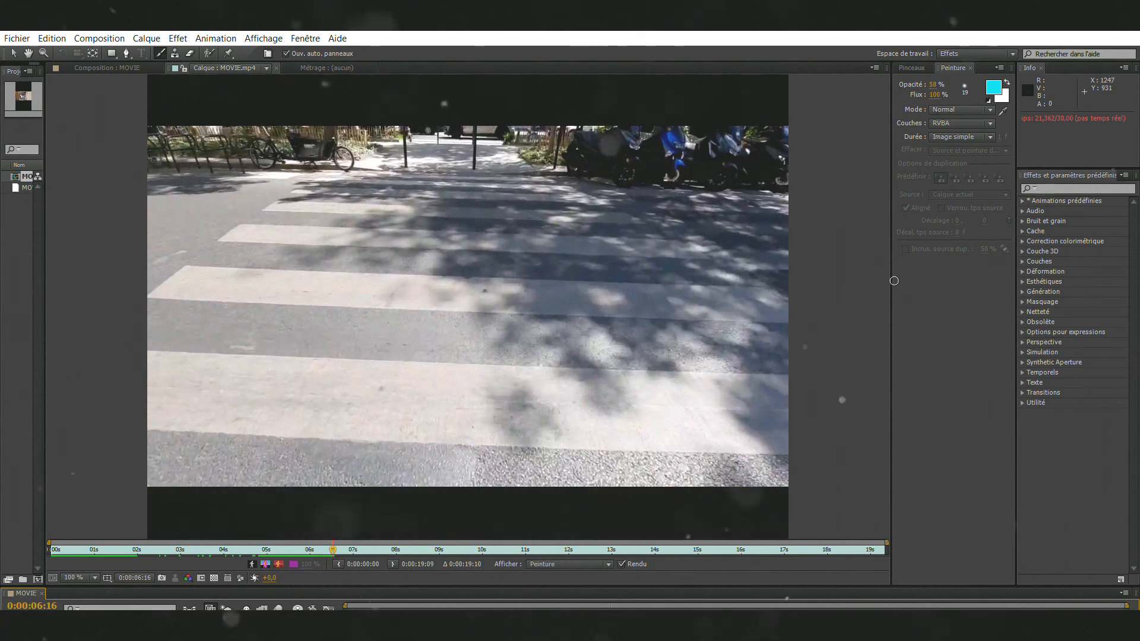
pyautogui.moveTo(891, 275); pyautogui.dragTo(1093, 280)
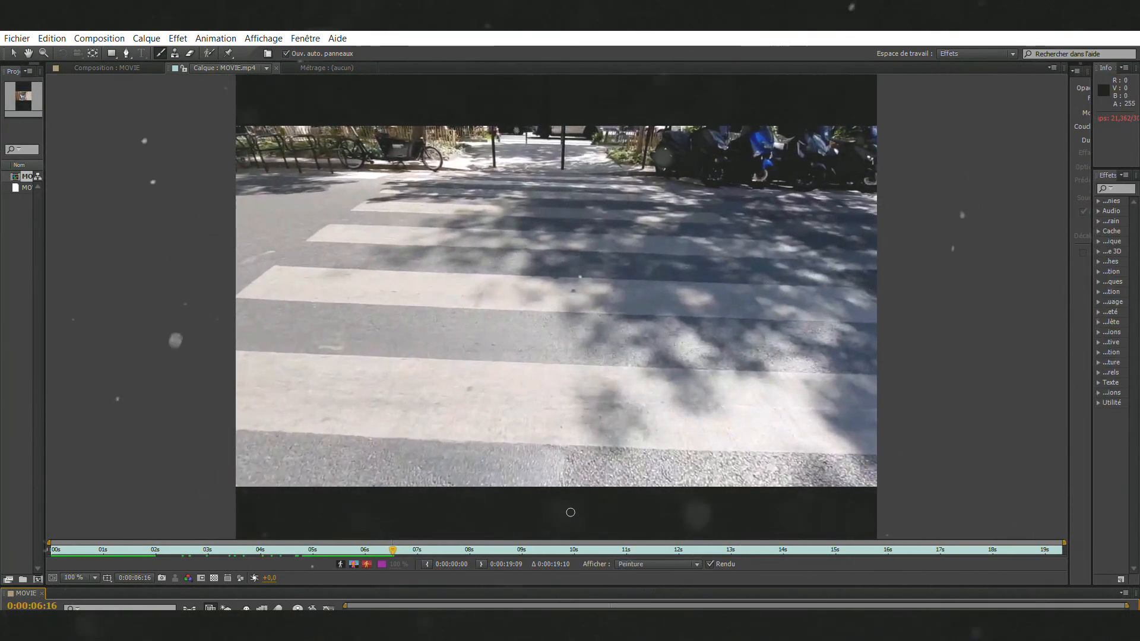
pyautogui.moveTo(535, 580); pyautogui.dragTo(535, 601)
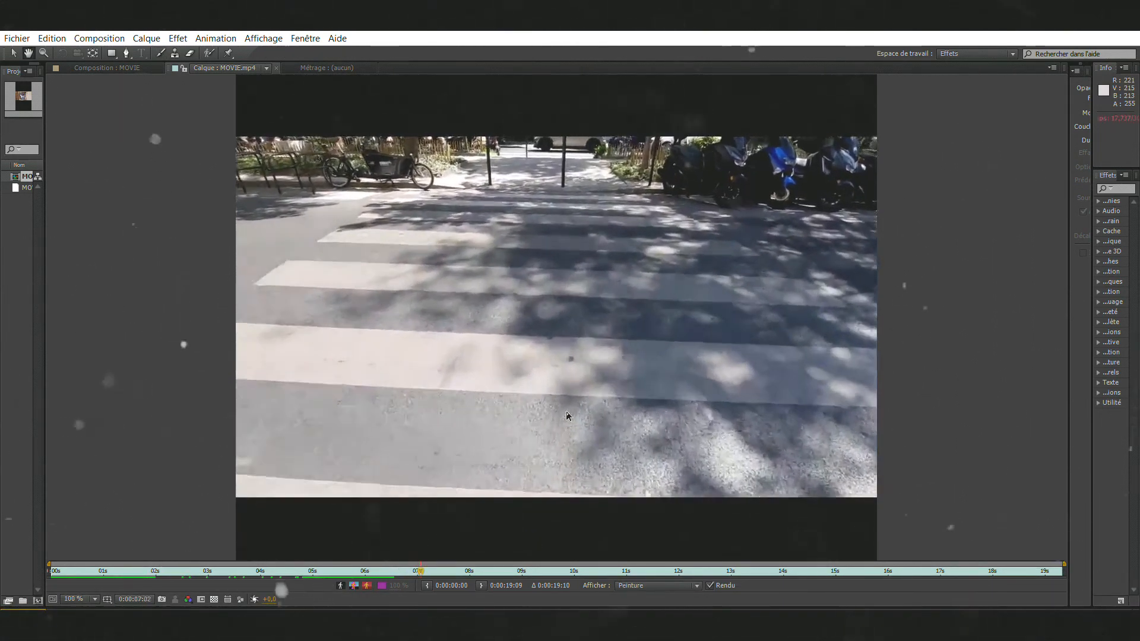
# Step: Replay the outline animation in the enlarged viewer, starting from 0:00:04:24 and again from 0:00:04:27
pyautogui.press('space')
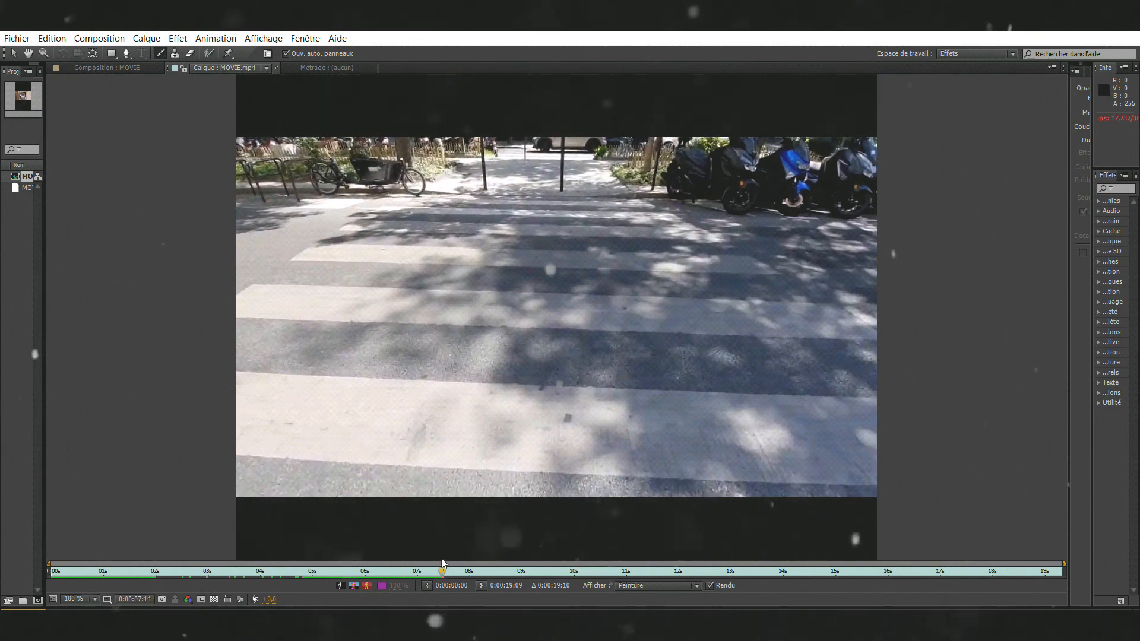
pyautogui.moveTo(442, 563); pyautogui.dragTo(303, 567)
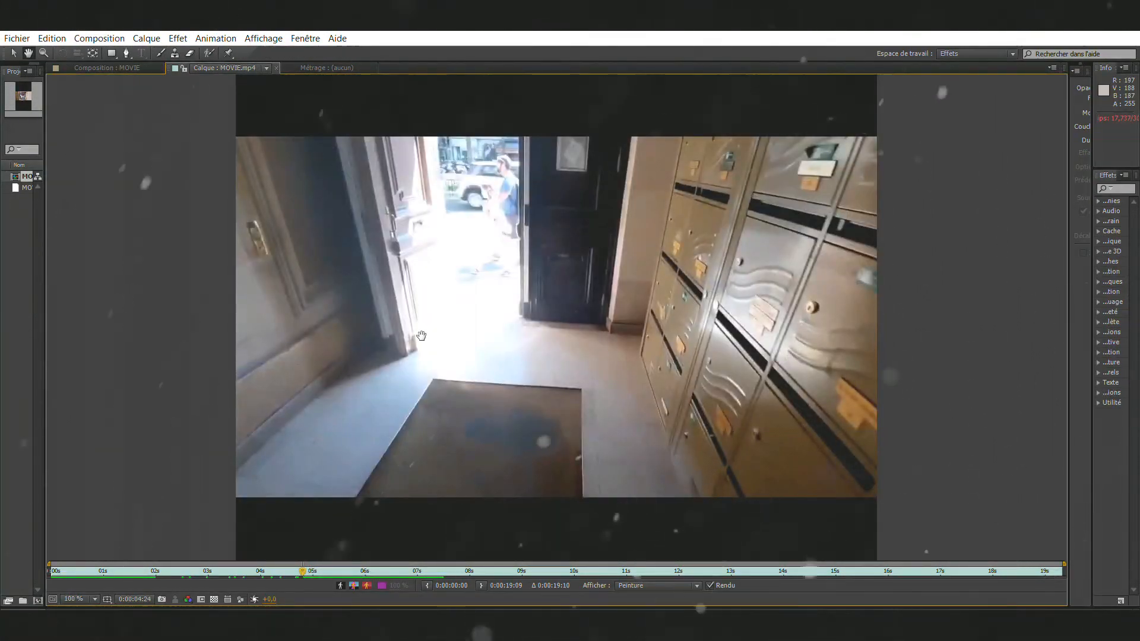
pyautogui.press('space')
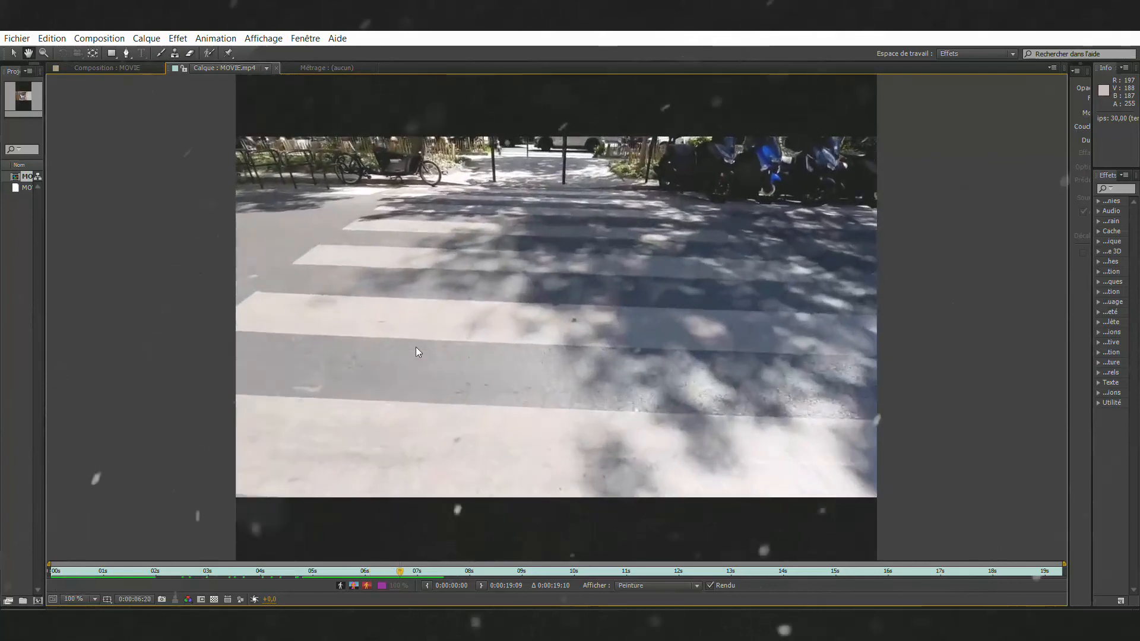
pyautogui.press('space')
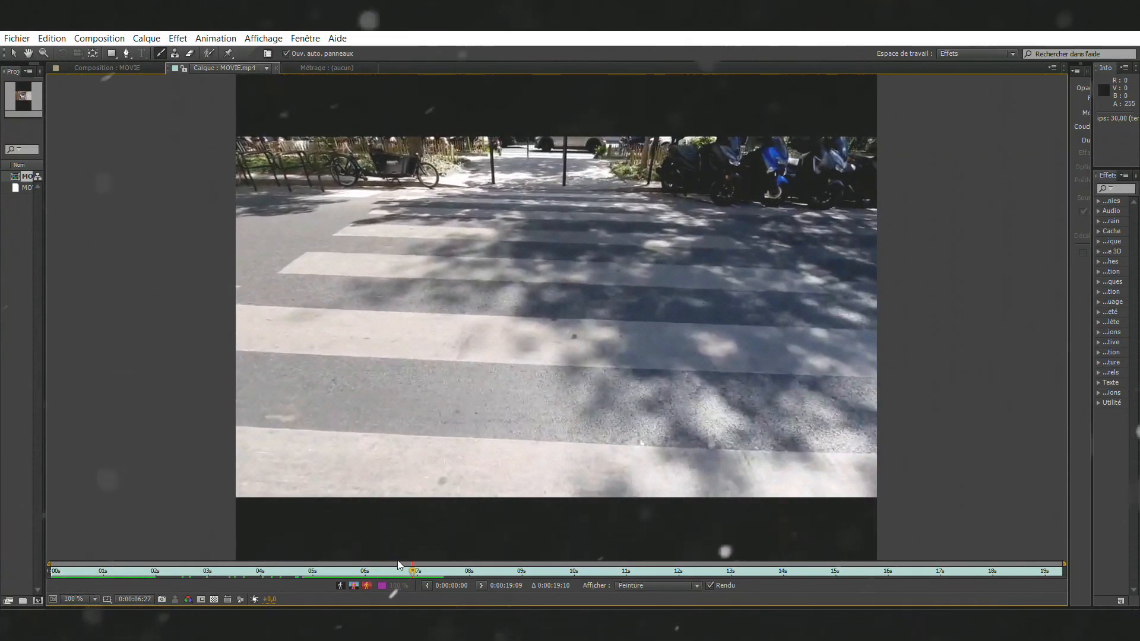
pyautogui.moveTo(408, 560); pyautogui.dragTo(309, 560)
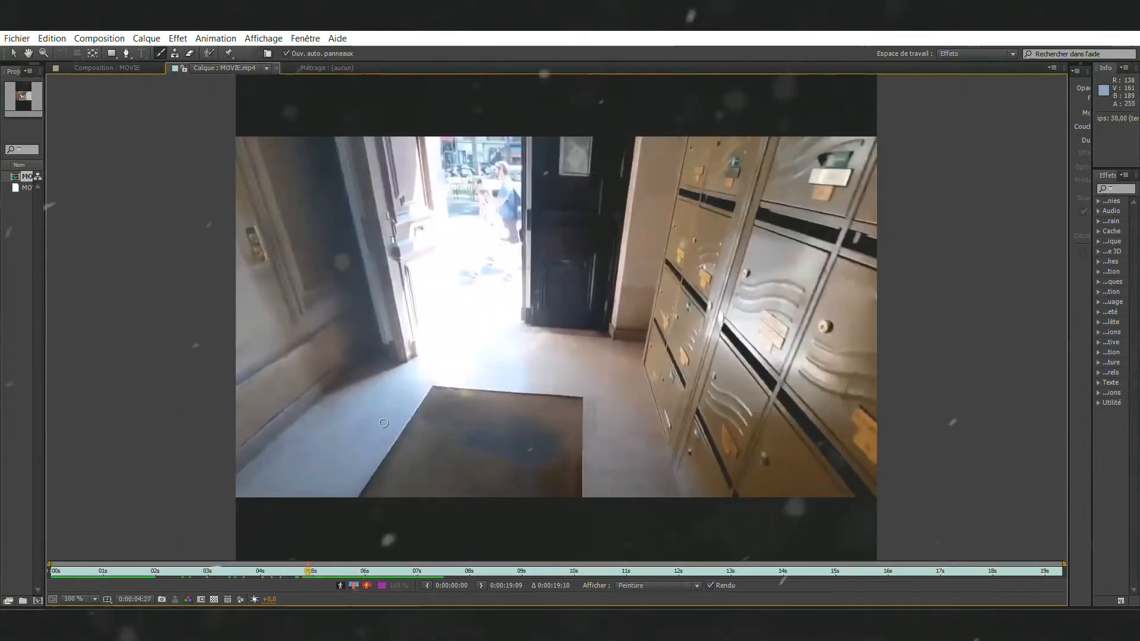
pyautogui.press('space')
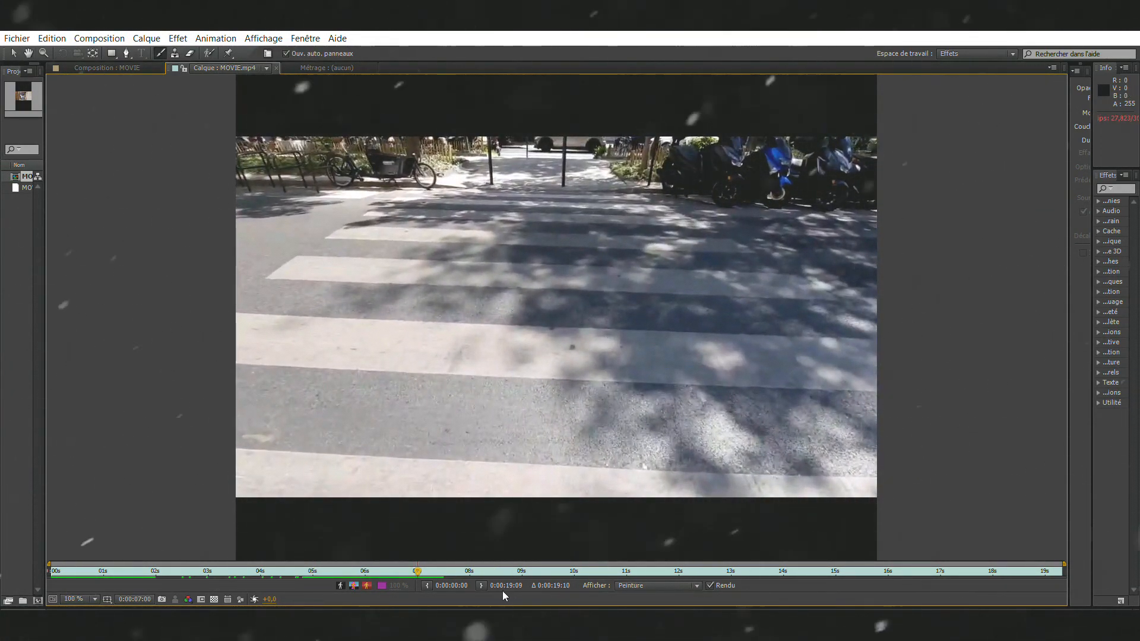
# Step: Bring the timeline back into view, step through the painted frames from 0:00:05:09 to 0:00:05:28, and play the footage onward
pyautogui.moveTo(509, 605); pyautogui.dragTo(528, 387)
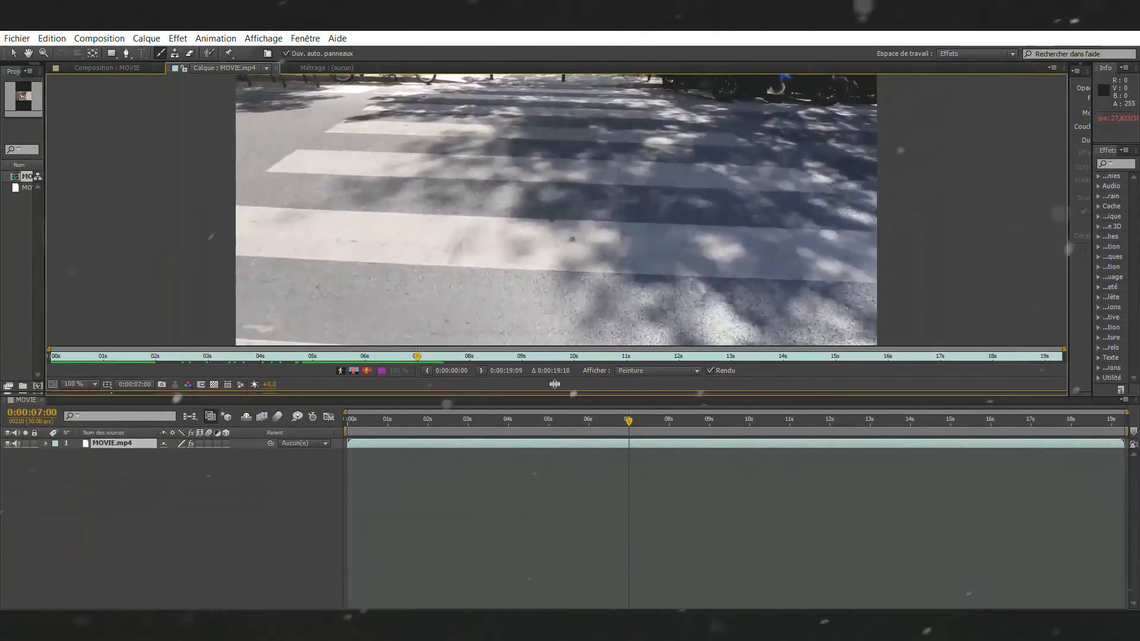
pyautogui.moveTo(630, 401); pyautogui.dragTo(561, 409)
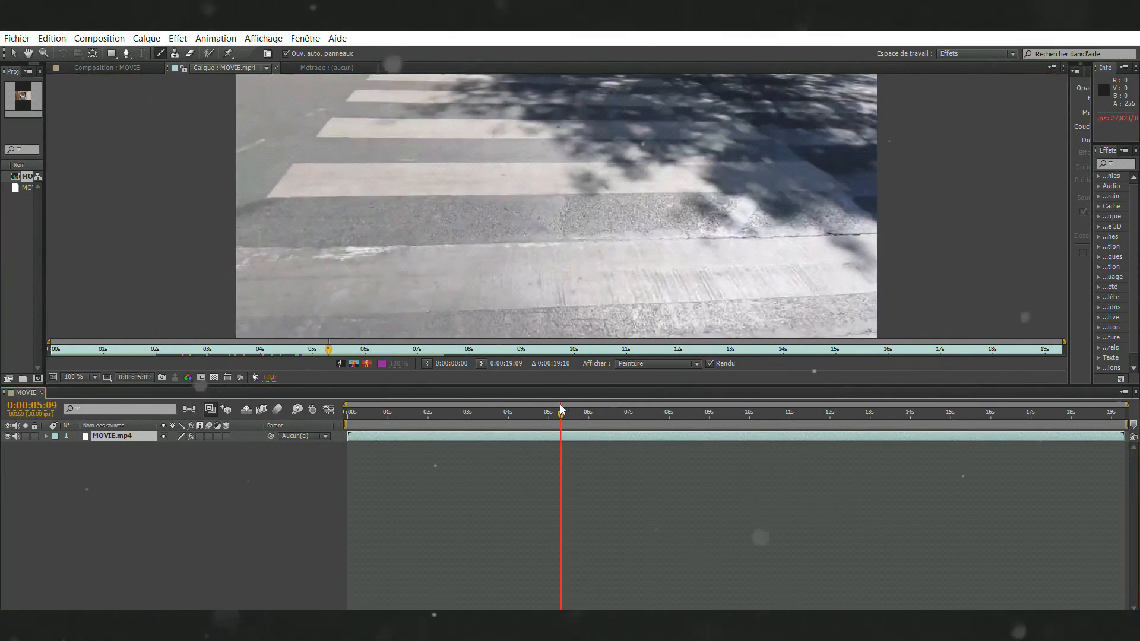
pyautogui.press('pagedown')
pyautogui.press('pagedown')
pyautogui.press('pagedown')
pyautogui.press('pagedown')
pyautogui.press('pagedown')
pyautogui.press('pagedown')
pyautogui.press('pagedown')
pyautogui.press('pagedown')
pyautogui.press('pagedown')
pyautogui.press('pagedown')
pyautogui.press('pagedown')
pyautogui.press('pagedown')
pyautogui.press('pagedown')
pyautogui.press('pagedown')
pyautogui.press('pagedown')
pyautogui.press('pagedown')
pyautogui.press('pagedown')
pyautogui.press('pagedown')
pyautogui.press('pagedown')
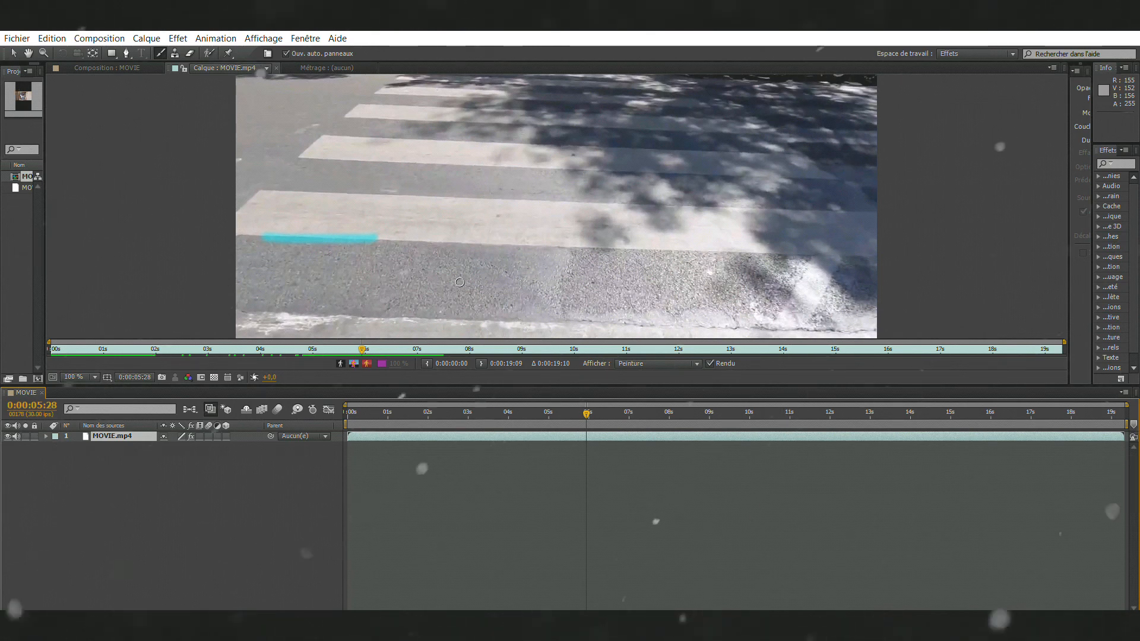
pyautogui.press('space')
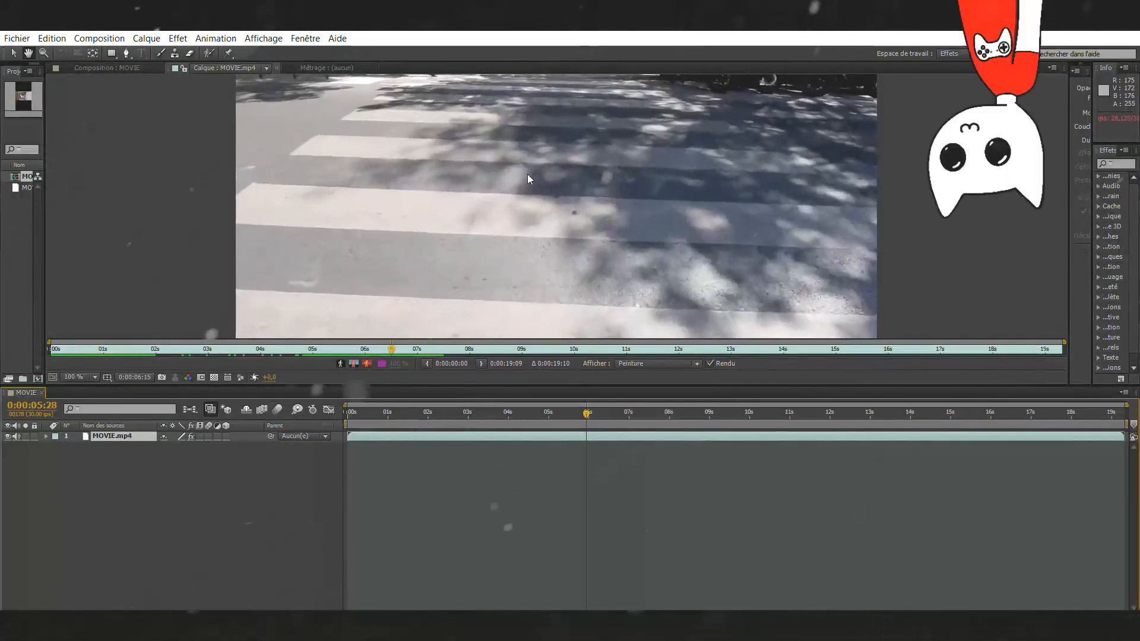